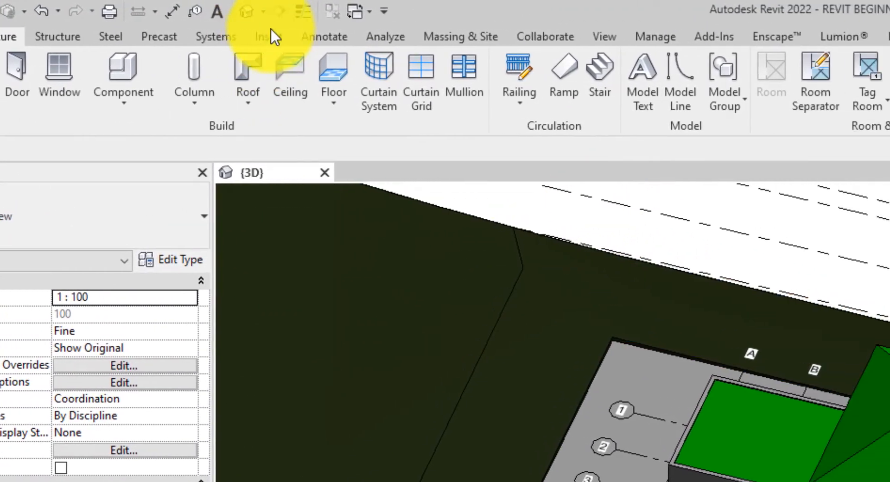
Step: Load the Pivot Door.rfa family from Desktop > REVIT BEGINNERS TUTORIALS > REVIT FAMILY > DOORS into the project
left_click(366, 36)
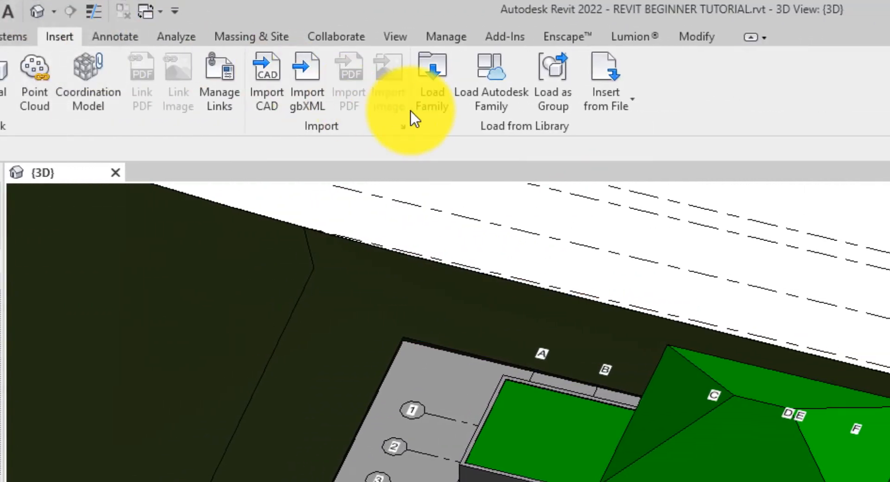
left_click(428, 102)
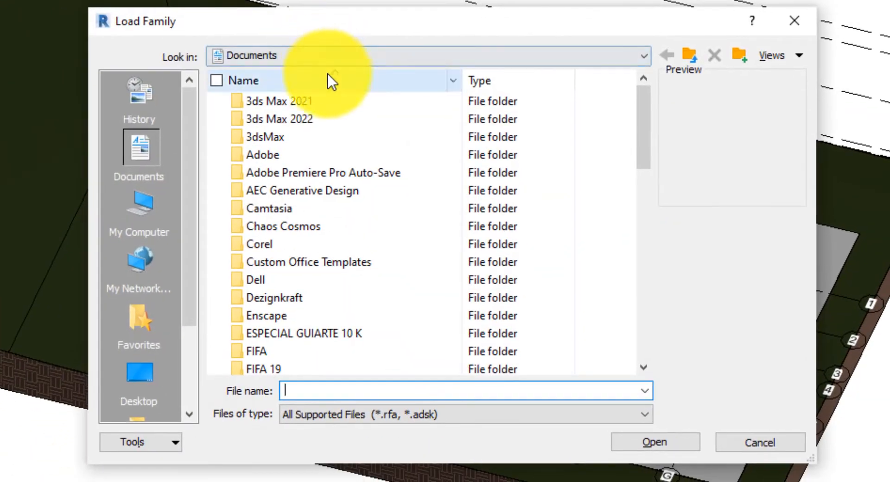
left_click(141, 232)
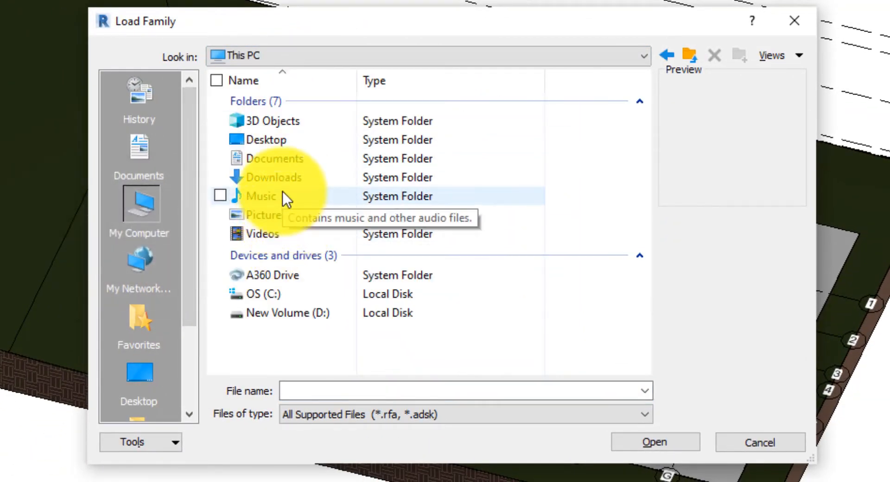
double_click(287, 144)
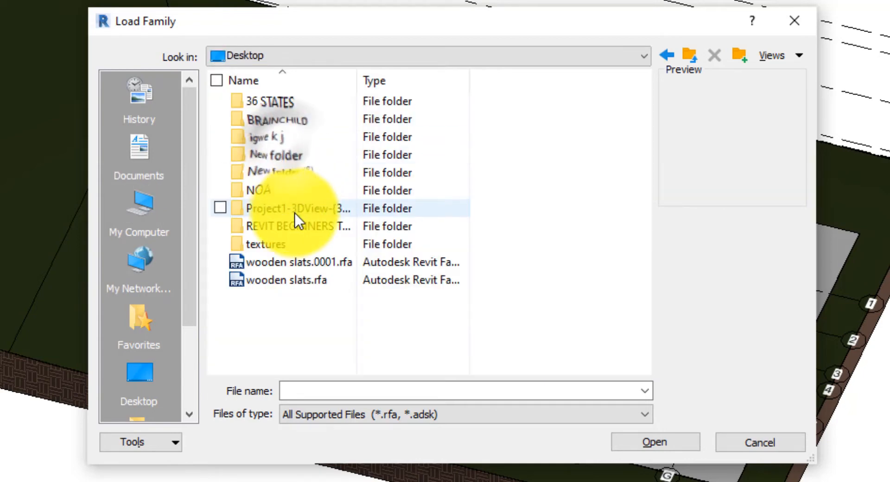
double_click(295, 224)
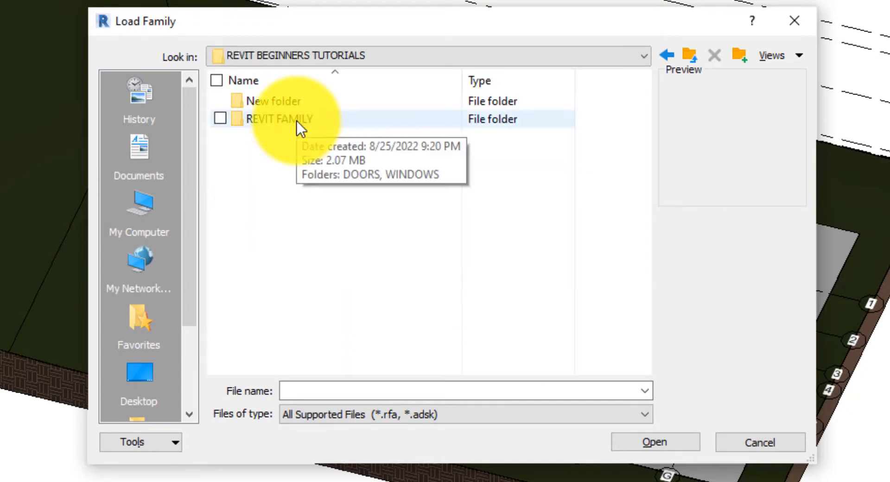
double_click(297, 121)
double_click(293, 103)
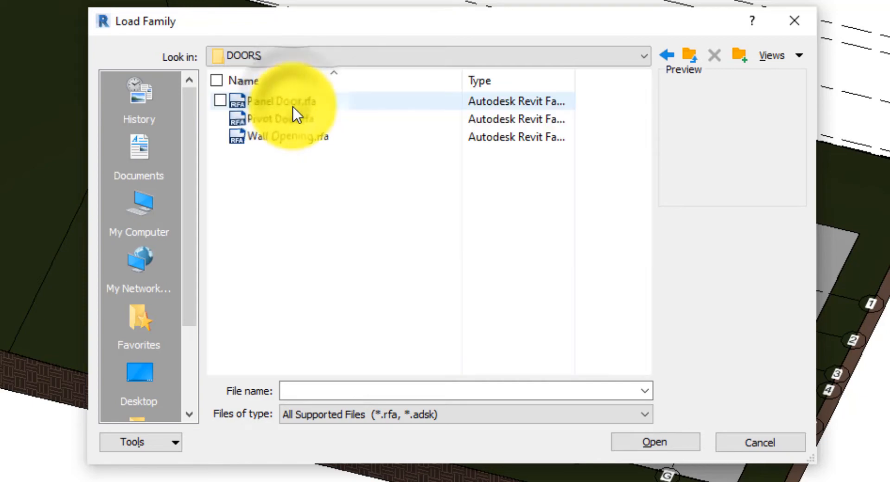
left_click(296, 120)
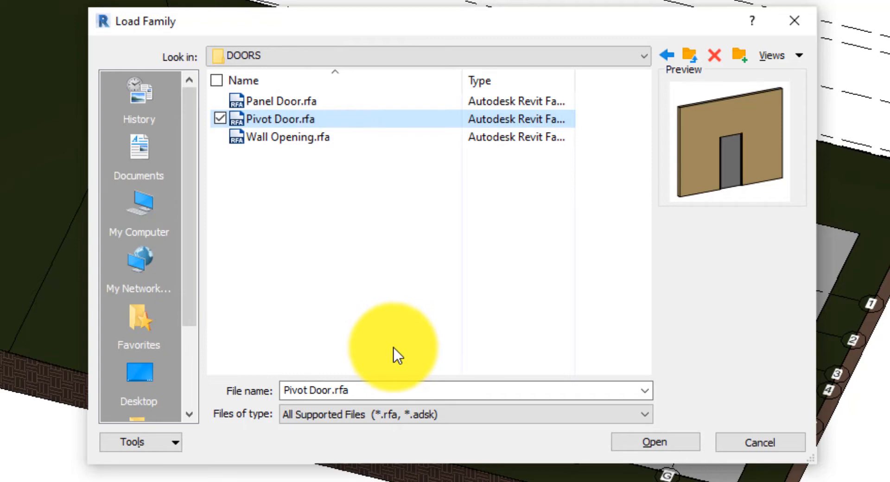
left_click(647, 445)
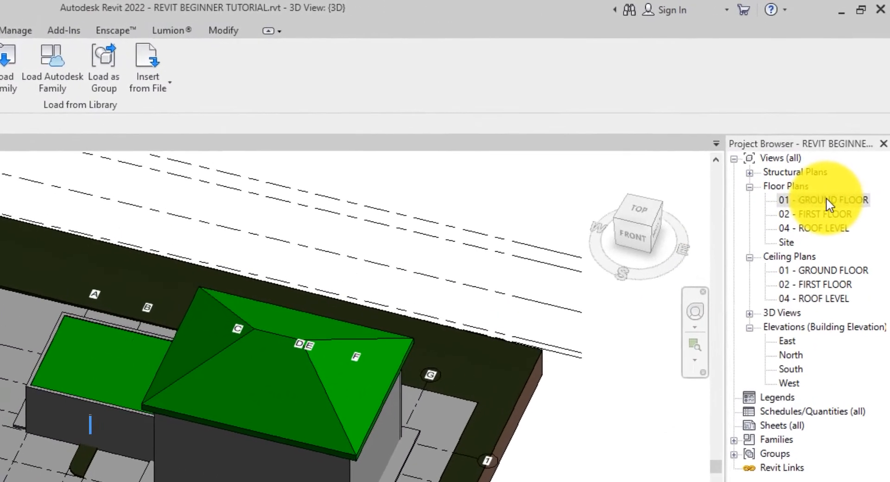
Step: Open the 01 - GROUND FLOOR floor plan
double_click(843, 119)
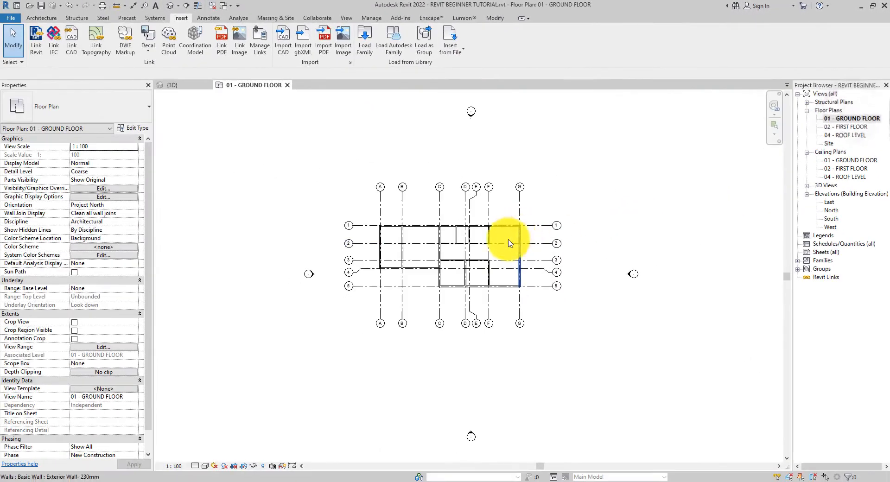
scroll(413, 248, "up", 3)
middle_click_drag(426, 257, 422, 274)
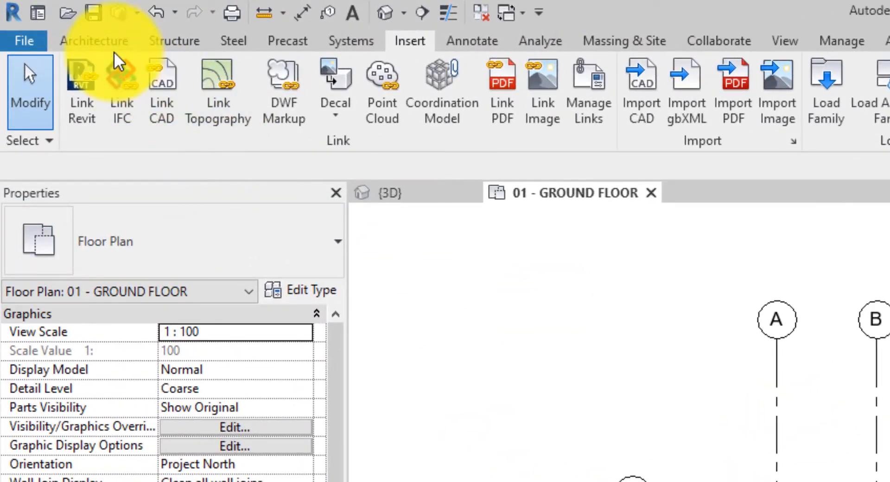
Step: Place a Pivot Door of type 3'-0"x7'-0"x1-3/4" in the wall on grid C between grids 2 and 3, opening into the corridor
left_click(46, 18)
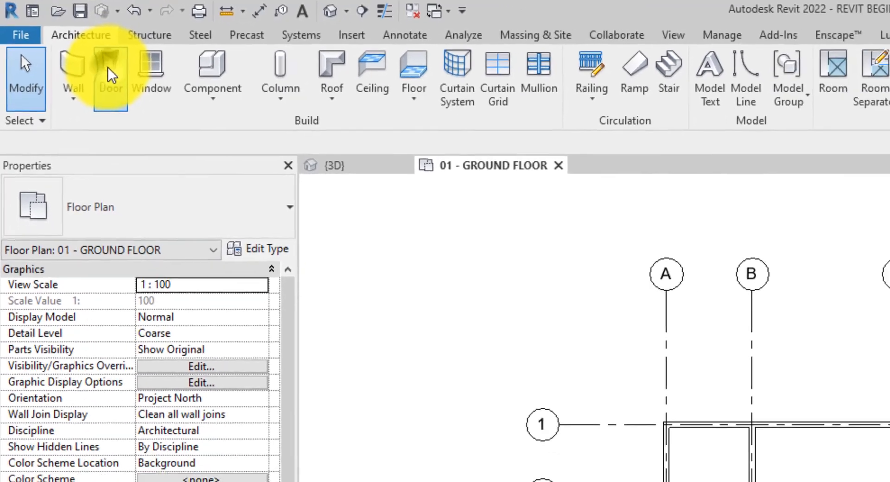
left_click(129, 76)
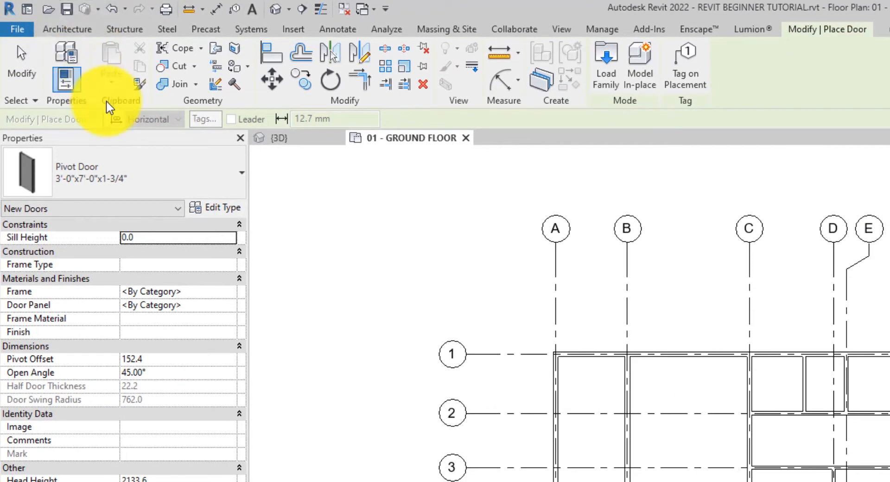
left_click(119, 169)
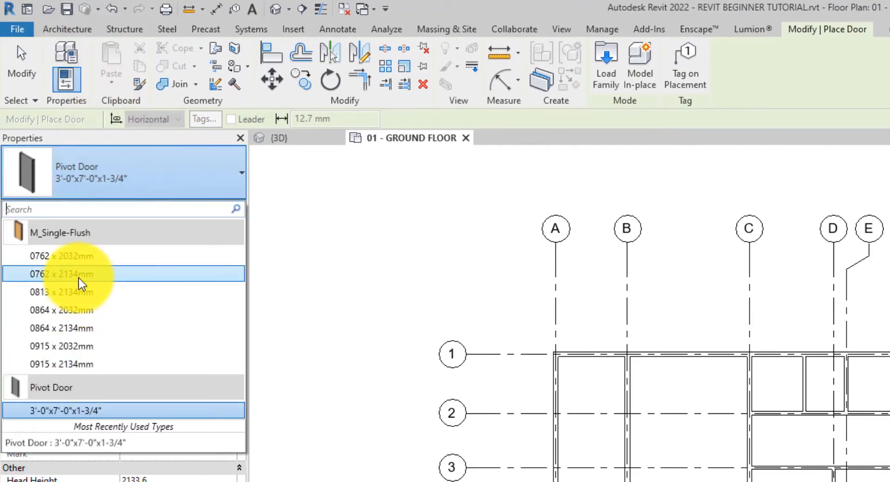
left_click(75, 412)
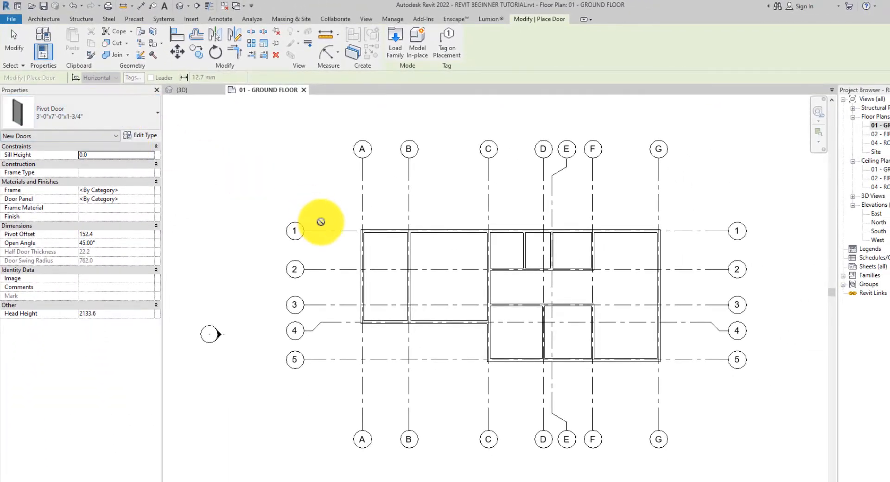
scroll(462, 281, "up", 3)
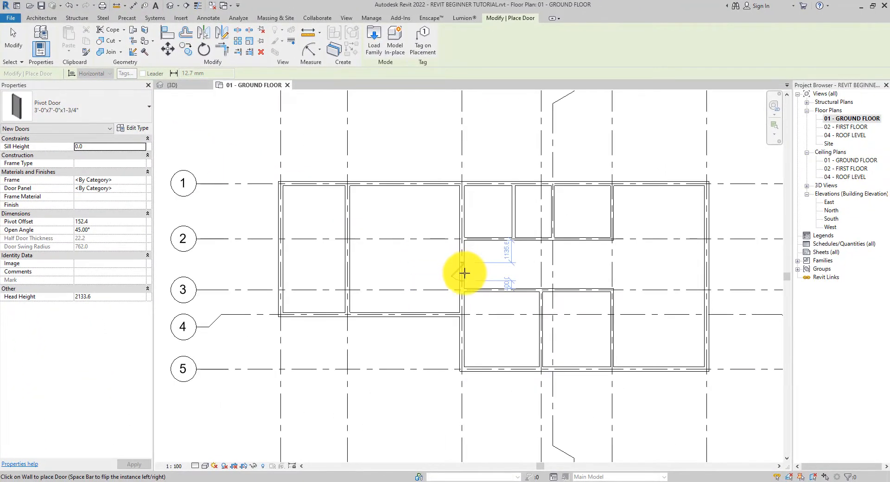
left_click(461, 274)
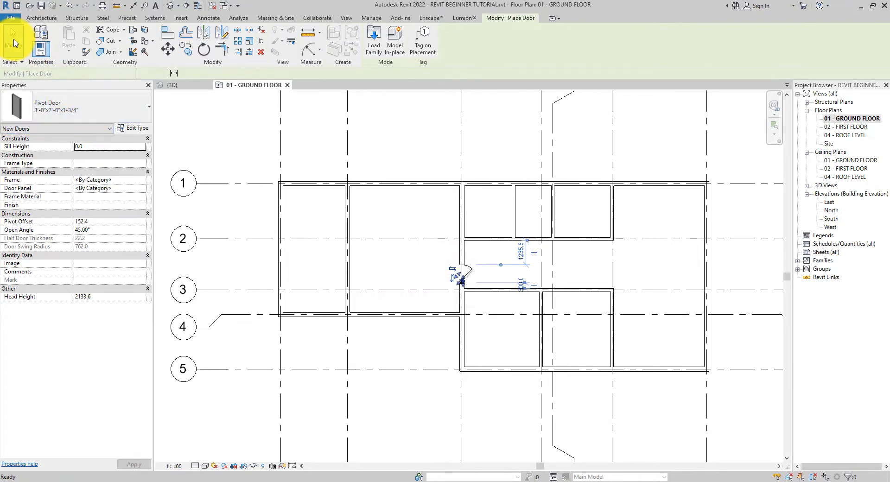
left_click(14, 43)
scroll(482, 269, "up", 2)
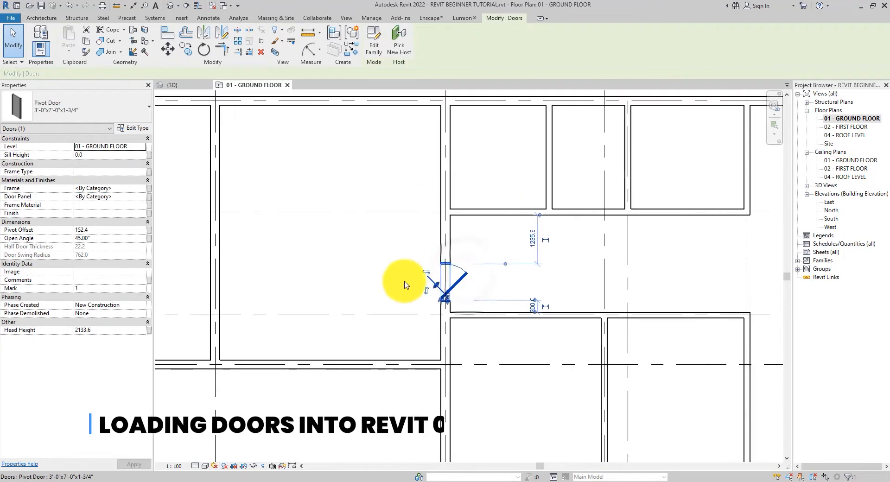
left_click(383, 285)
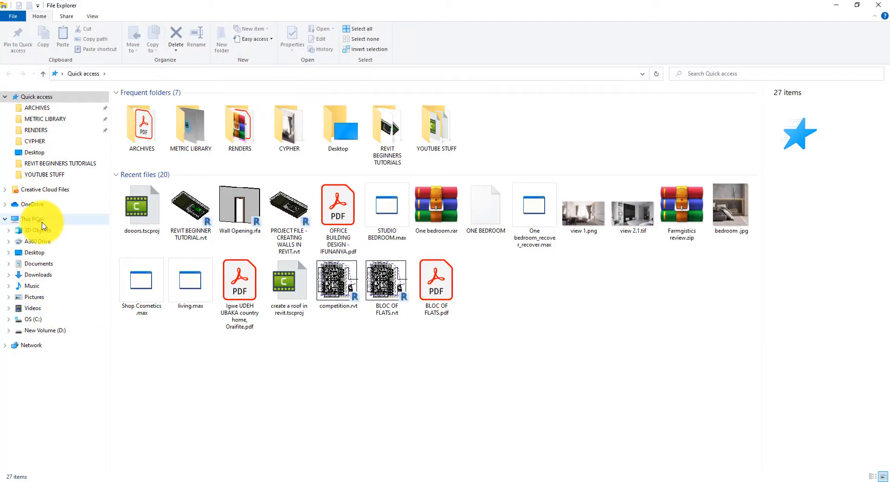
Step: Switch to File Explorer and open the Desktop folder REVIT BEGINNERS TUTORIALS > REVIT FAMILY > DOORS, showing its files as large thumbnails
left_click(41, 219)
double_click(293, 120)
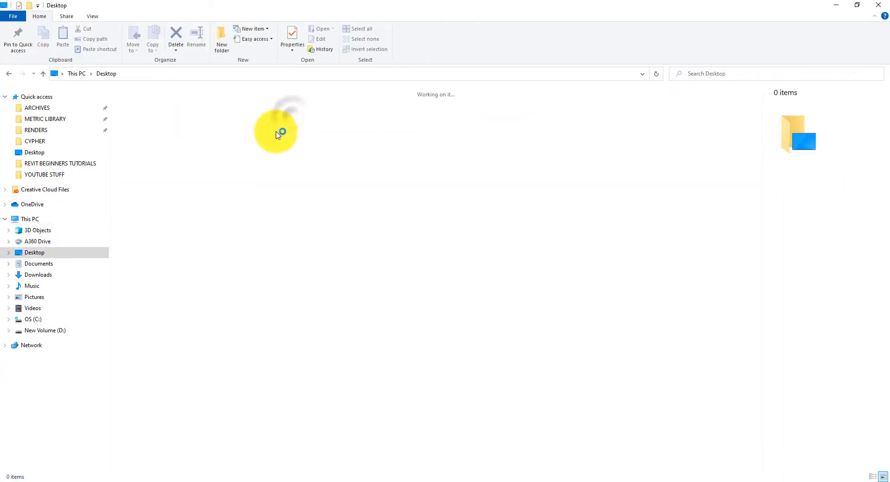
left_click(249, 134)
double_click(250, 134)
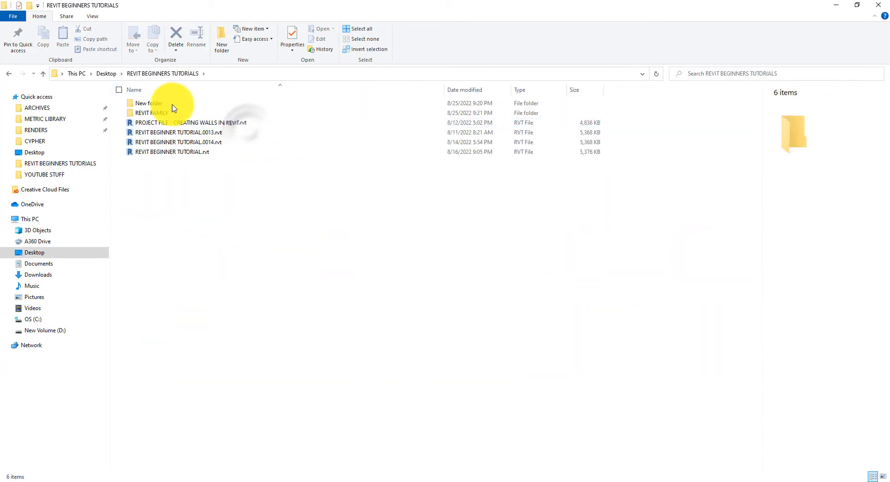
double_click(166, 113)
double_click(160, 104)
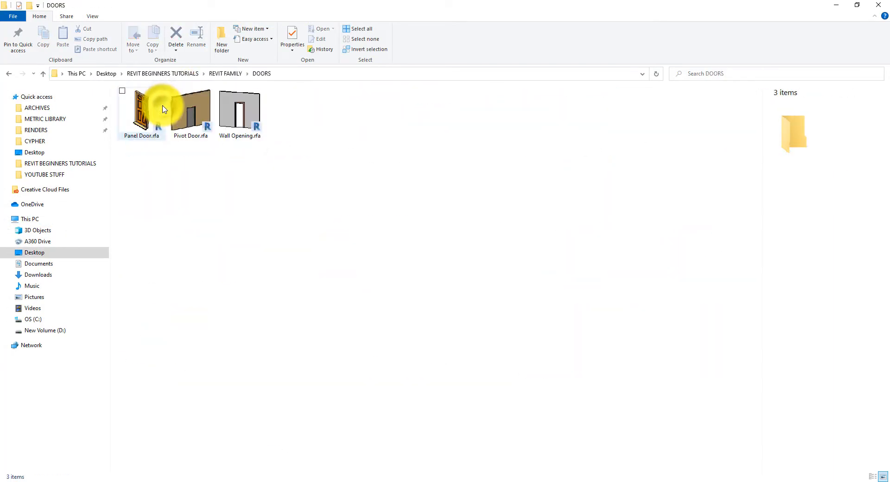
left_click(151, 105)
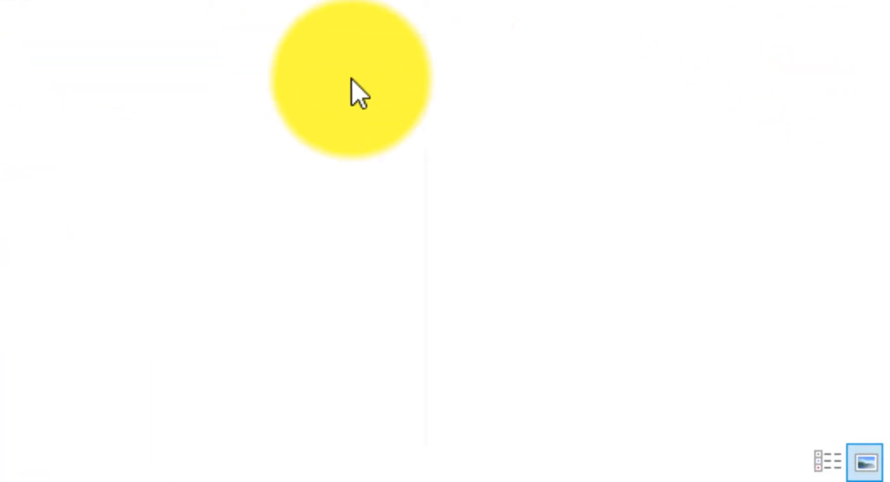
left_click(865, 467)
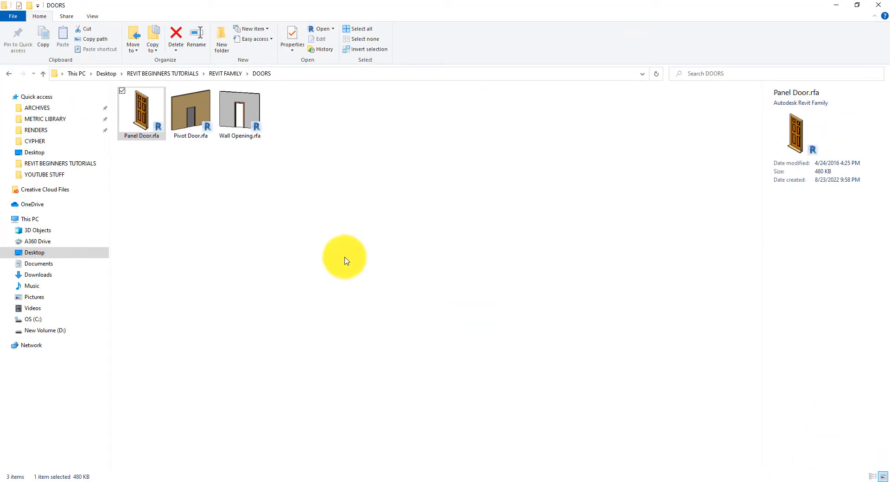
left_click(345, 261)
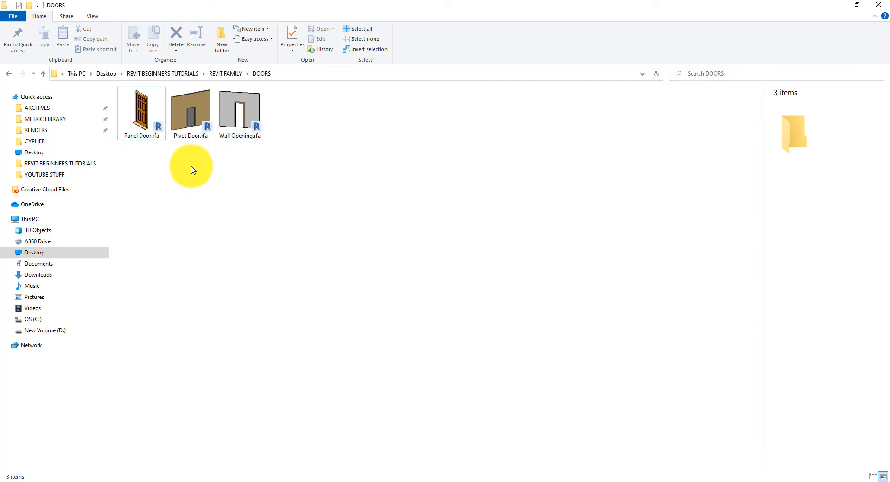
Step: Load Panel Door.rfa and Wall Opening.rfa together from the File Explorer folder into the open Revit project
left_click(133, 126)
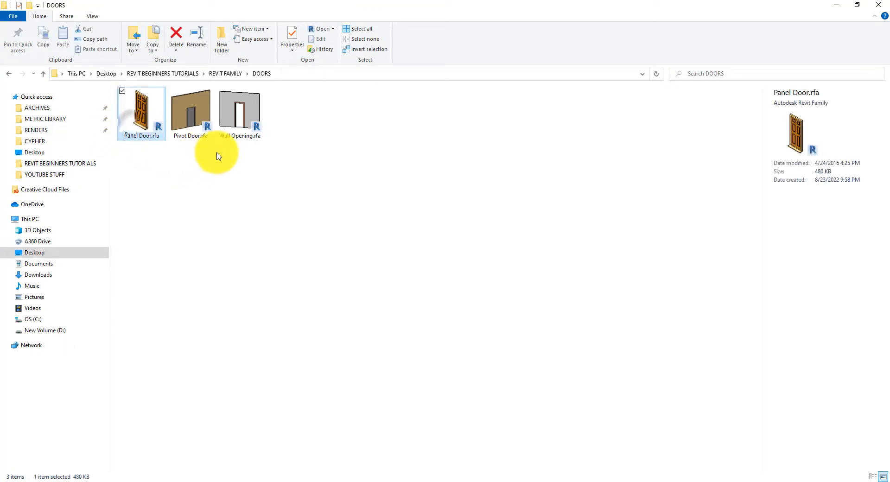
left_click(229, 129, "ctrl")
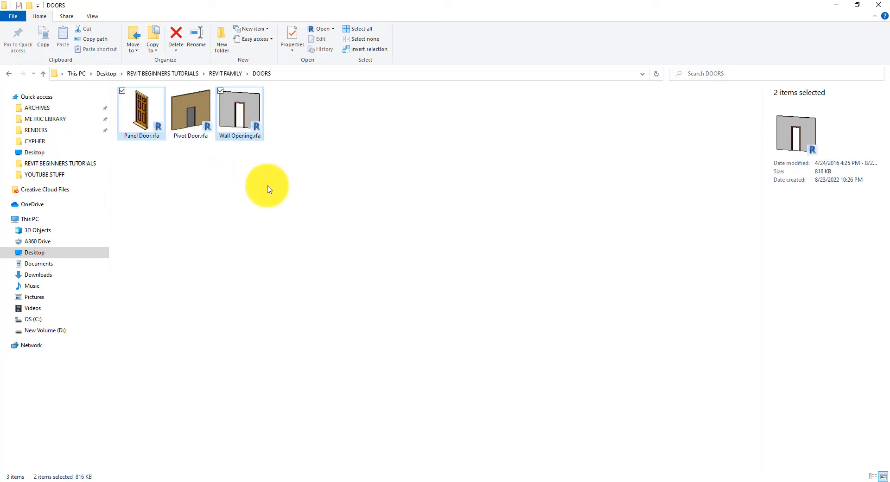
left_click_drag(239, 116, 402, 481)
left_click_drag(401, 455, 424, 265)
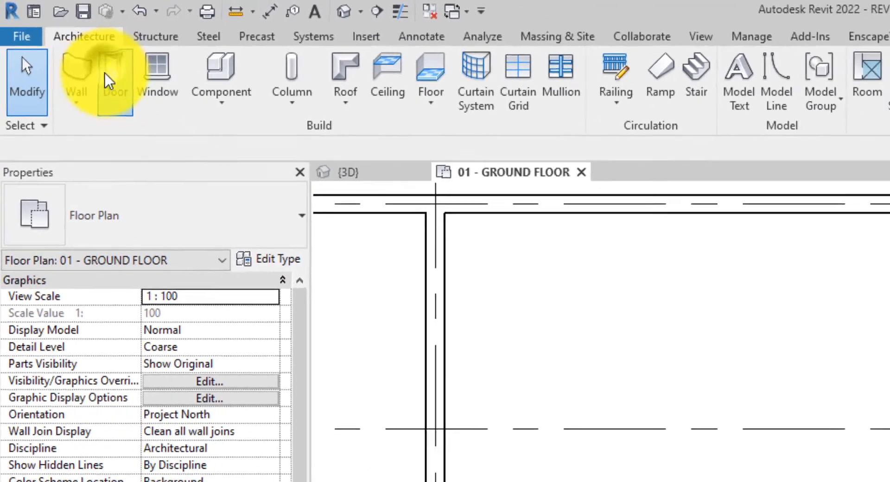
Step: Place 0915 x 2032mm Wall Openings in the grid 1 and grid 4 walls near grid B and in the grid 2 wall east of grid C
left_click(106, 76)
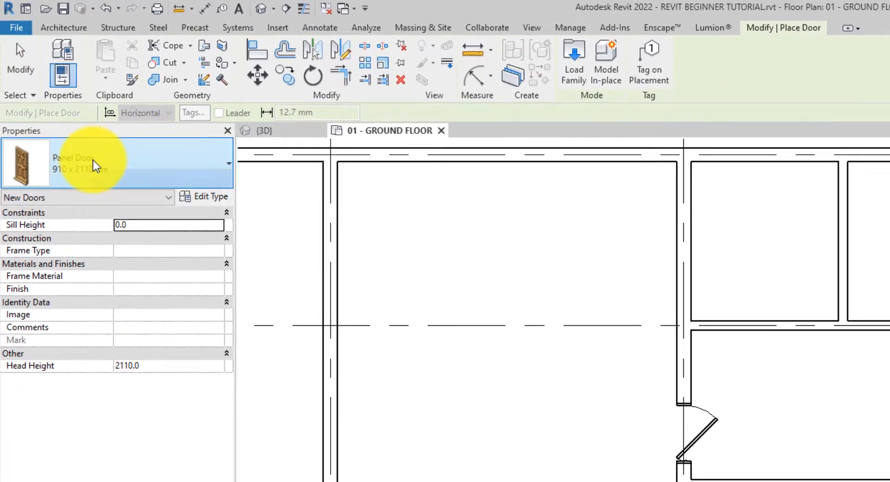
left_click(93, 160)
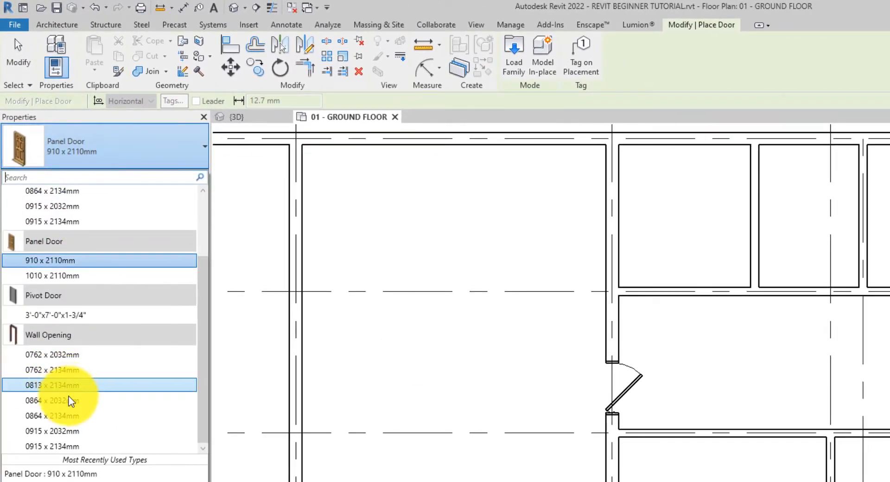
left_click(67, 433)
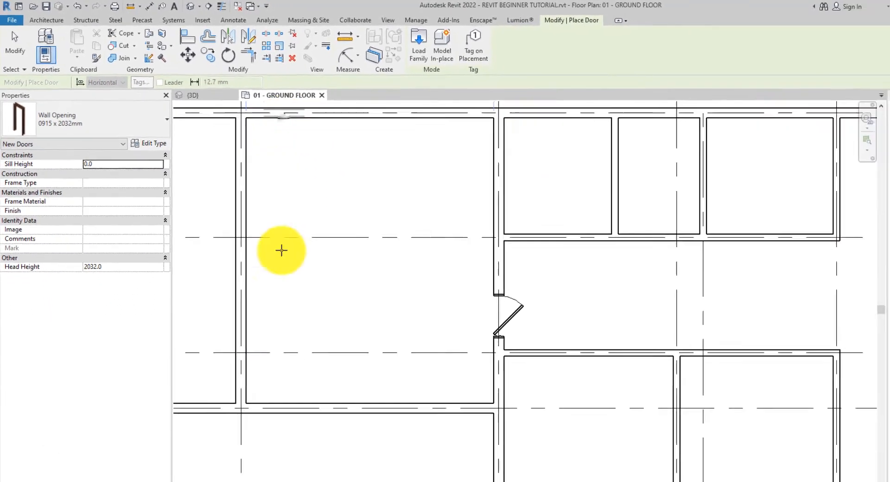
left_click(246, 365)
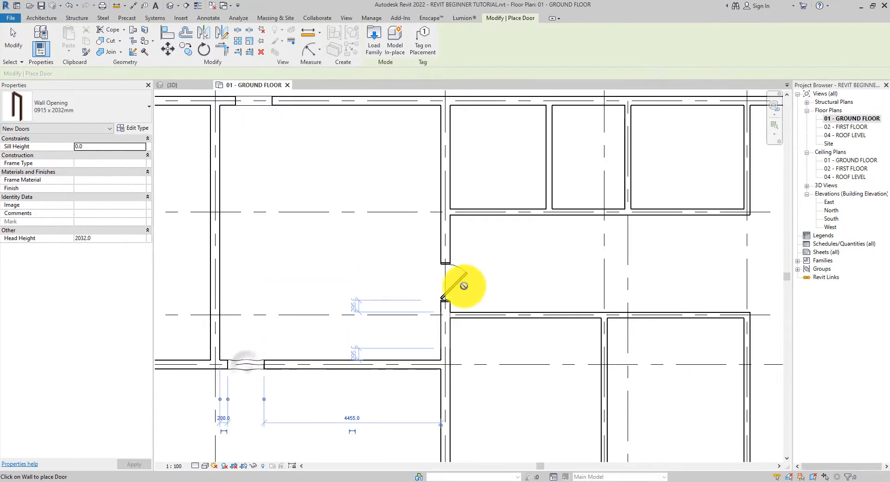
left_click(516, 214)
Step: Place four 910 x 2110mm Panel Doors: two in the grid 3 wall, one in the grid 2 wall and one in the upper rooms' partition
left_click(70, 109)
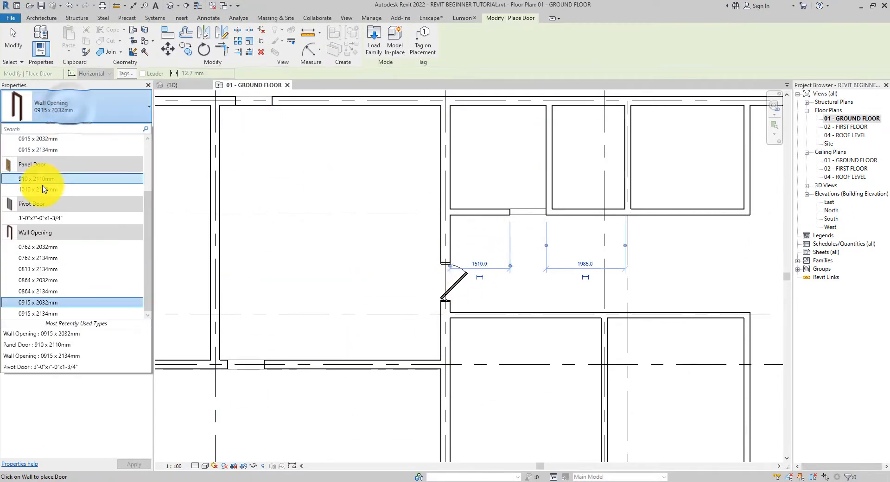
left_click(46, 179)
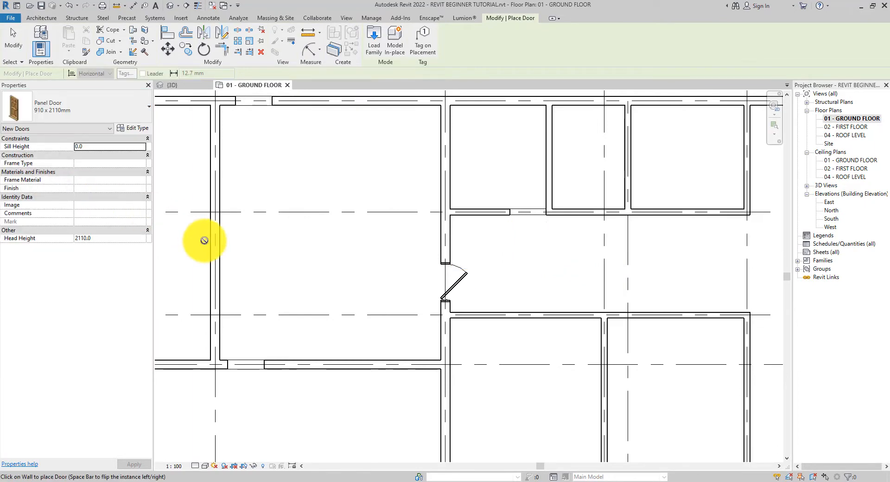
left_click(534, 308)
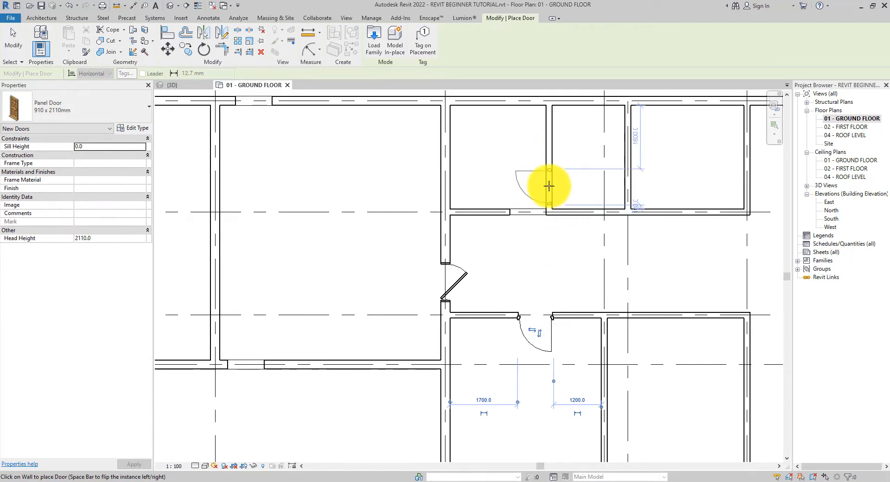
left_click(600, 184)
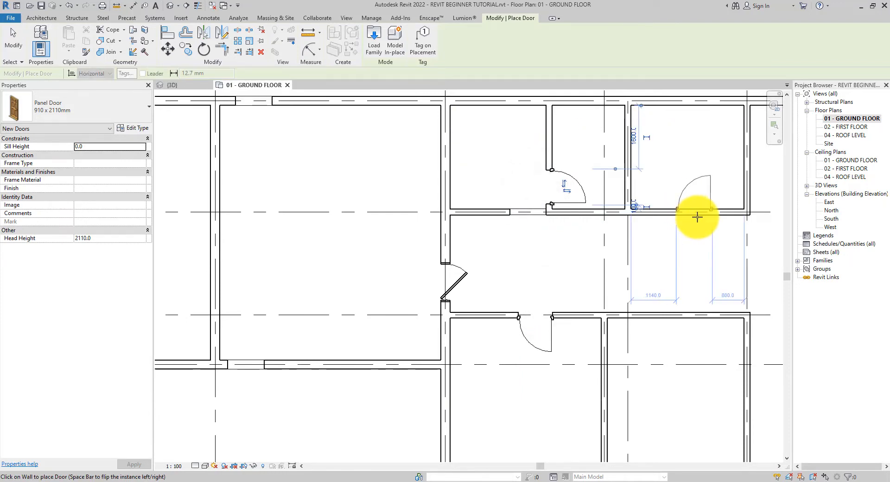
left_click(710, 213)
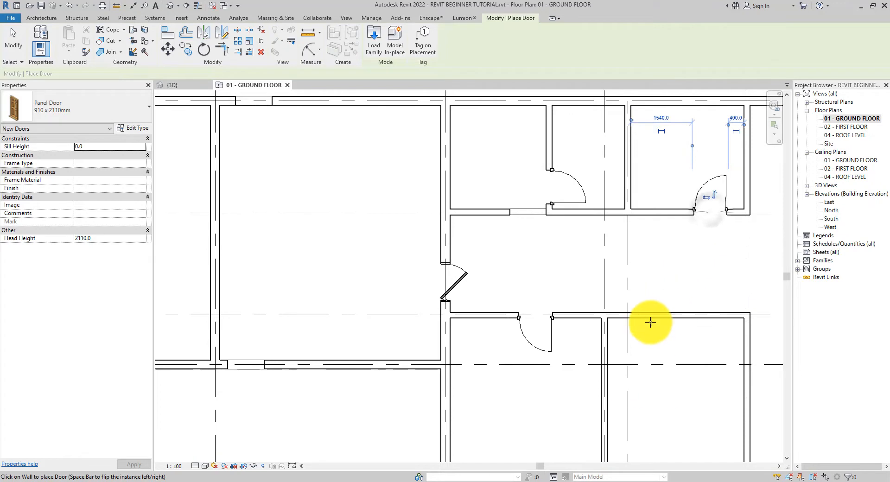
left_click(677, 322)
Step: Place a 910 x 2110mm Panel Door in the easternmost room's south wall, about 300 mm from the partition, hinged west and swinging inward
middle_click_drag(677, 324, 455, 207)
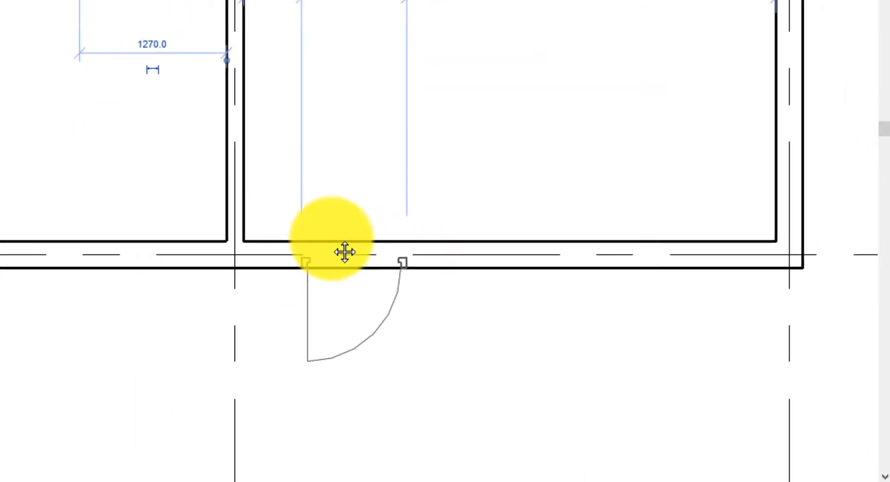
middle_click_drag(345, 253, 324, 236)
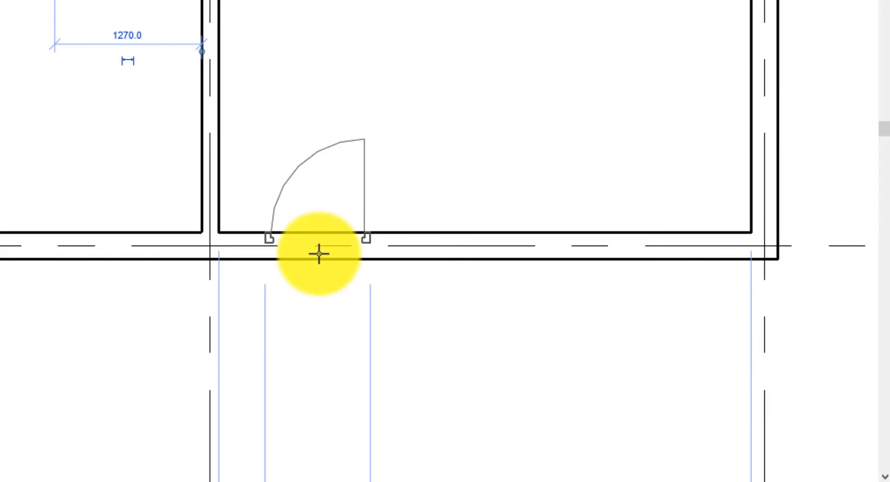
scroll(317, 254, "up", 1)
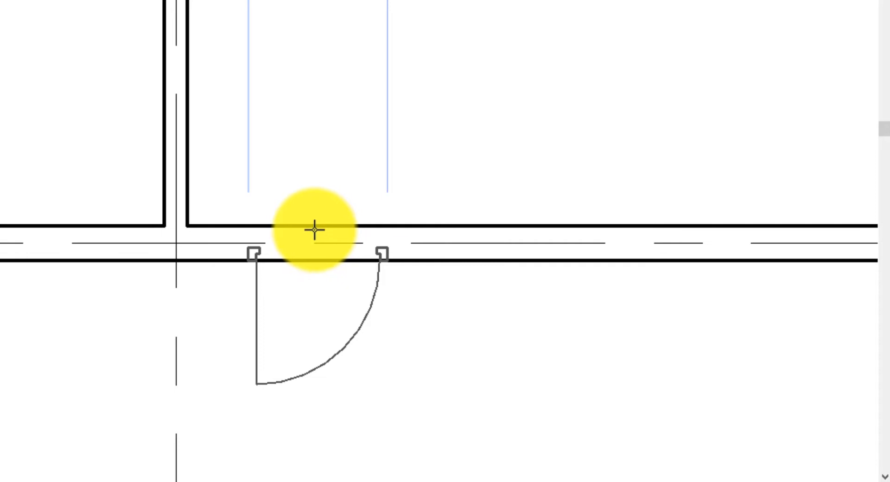
key("space")
key("space")
key("space")
key("space")
key("space")
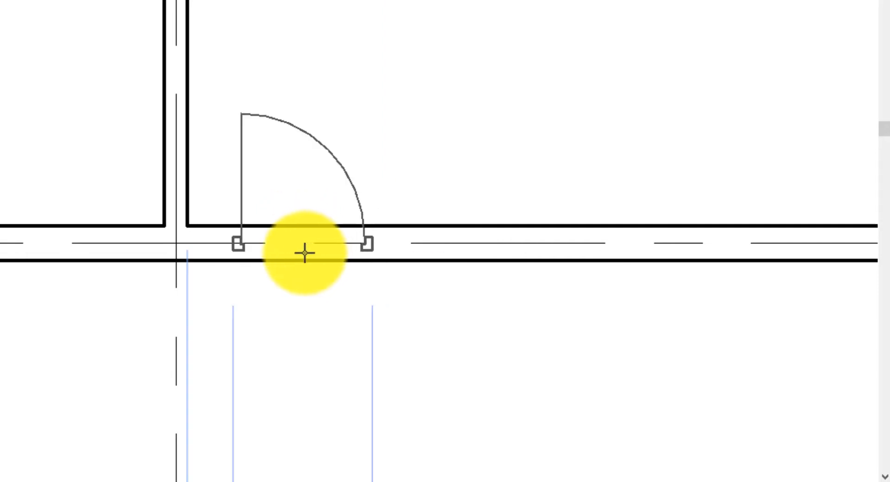
key("space")
key("space")
key("space")
key("space")
left_click(302, 252)
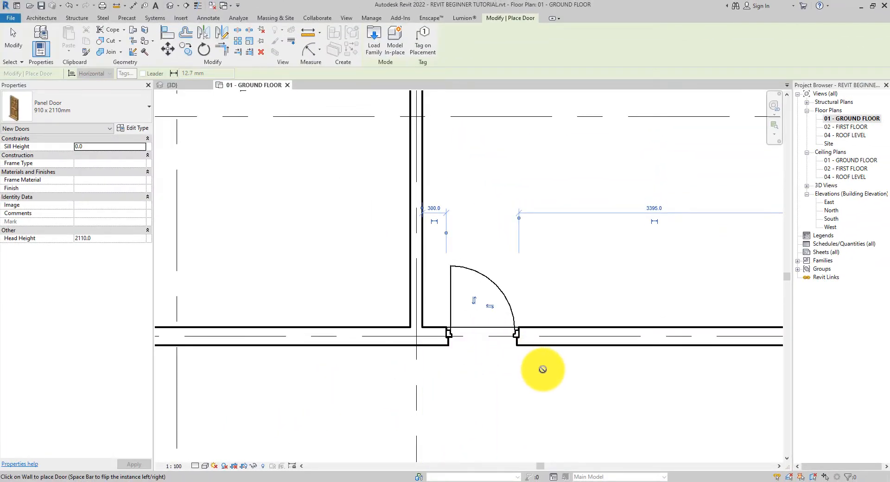
Step: End door placement, select the new south-wall door and cycle its swing through all four orientations
left_click(13, 39)
left_click(507, 290)
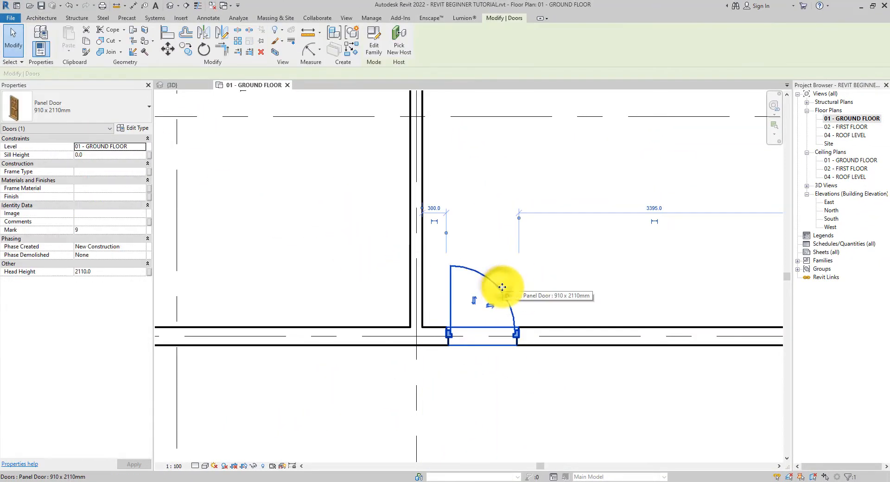
key("space")
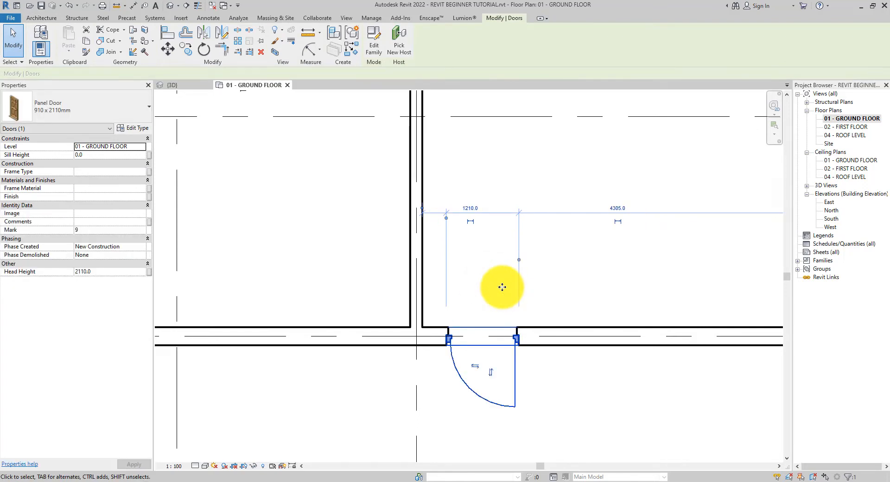
key("space")
key("space")
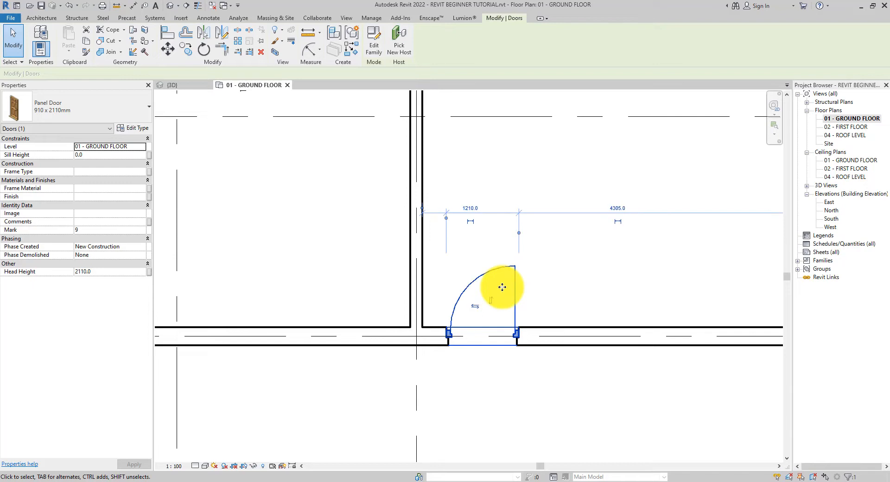
key("space")
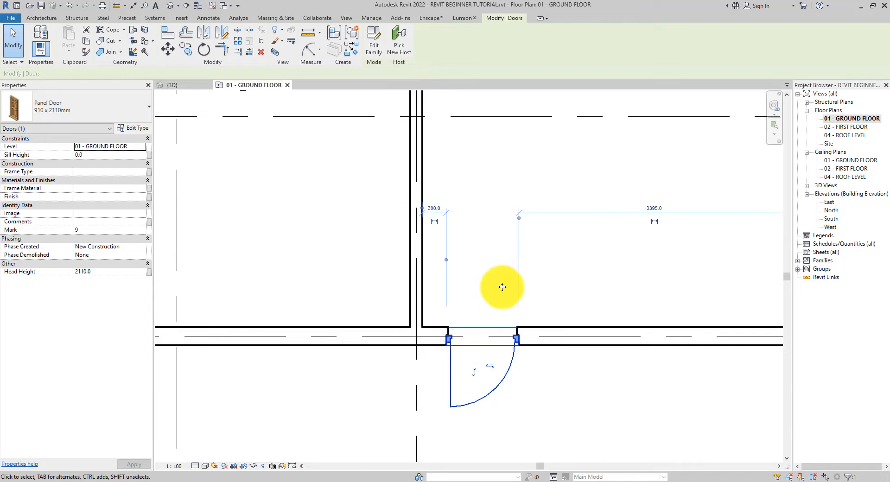
key("space")
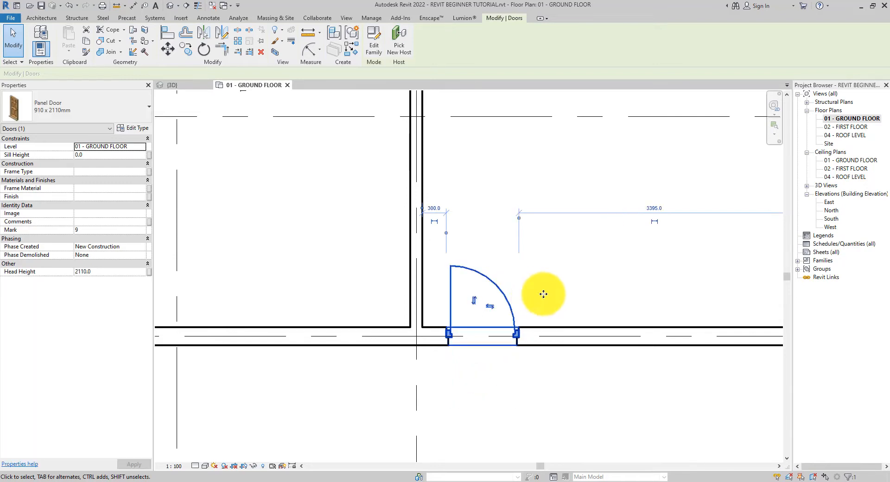
Step: Flip the selected door's hinge side and back, and flip its facing outward and back into the room
left_click(490, 307)
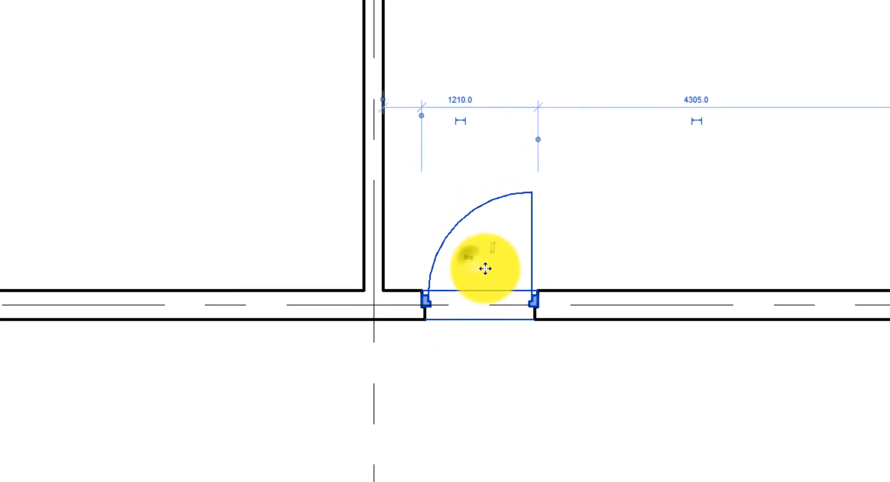
left_click(468, 257)
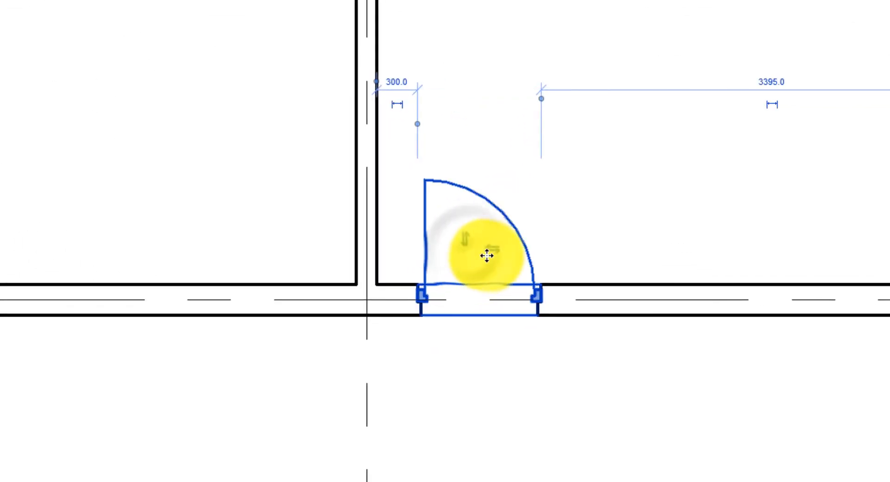
left_click(465, 240)
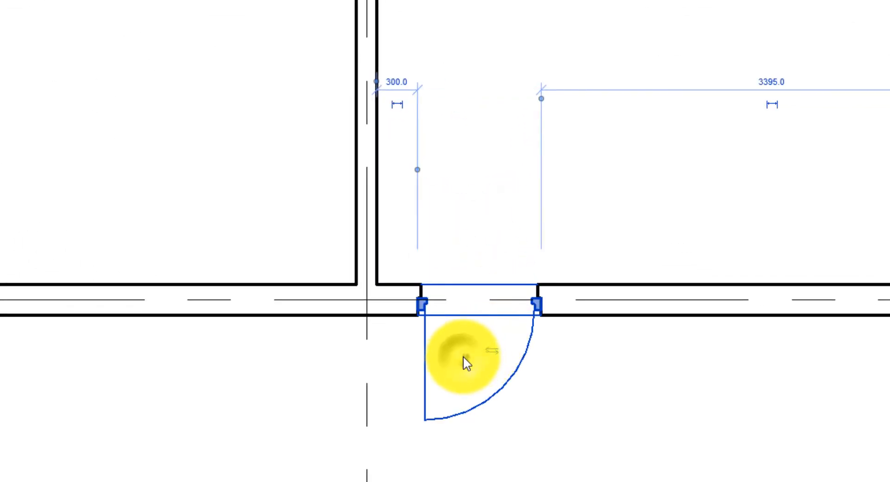
left_click(464, 360)
left_click(466, 239)
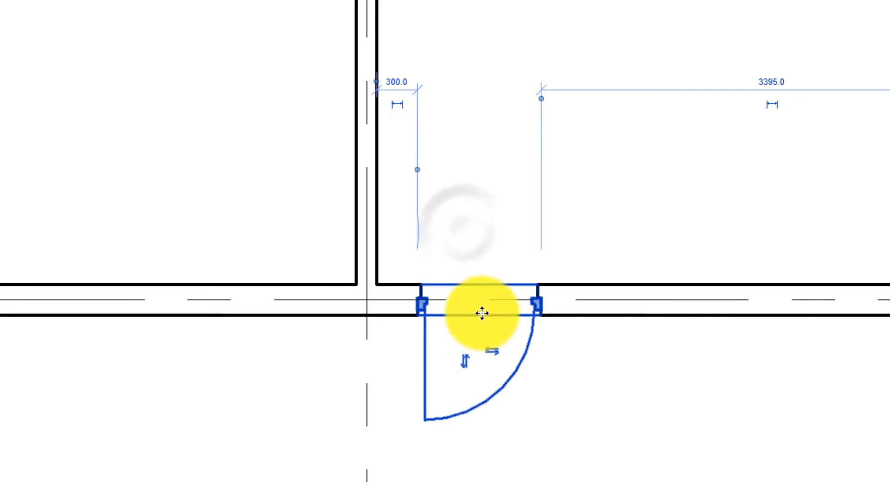
left_click(465, 361)
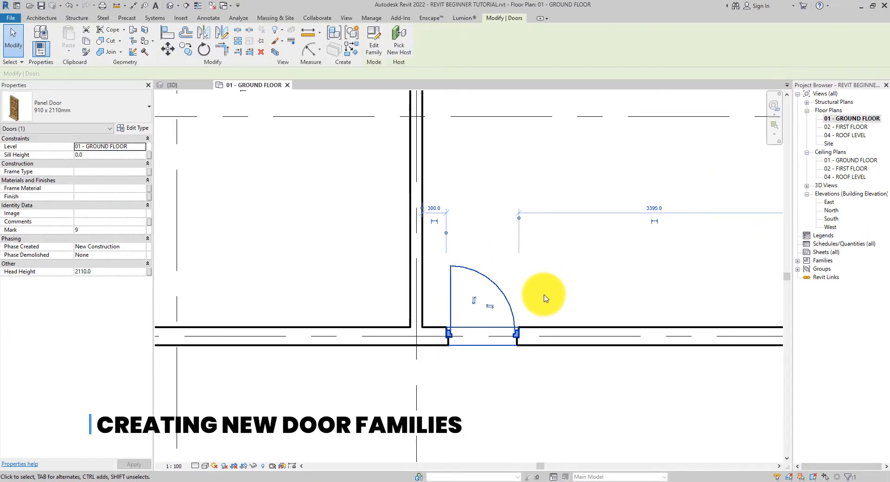
Step: Review the placed doors across the floor plan and examine the position of the wall opening in the grid 4 wall
scroll(546, 298, "down", 5)
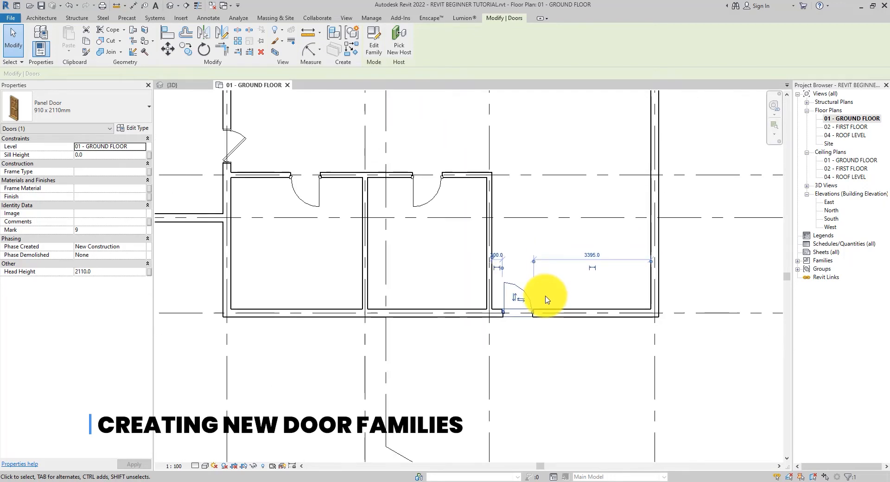
middle_click_drag(445, 306, 564, 332)
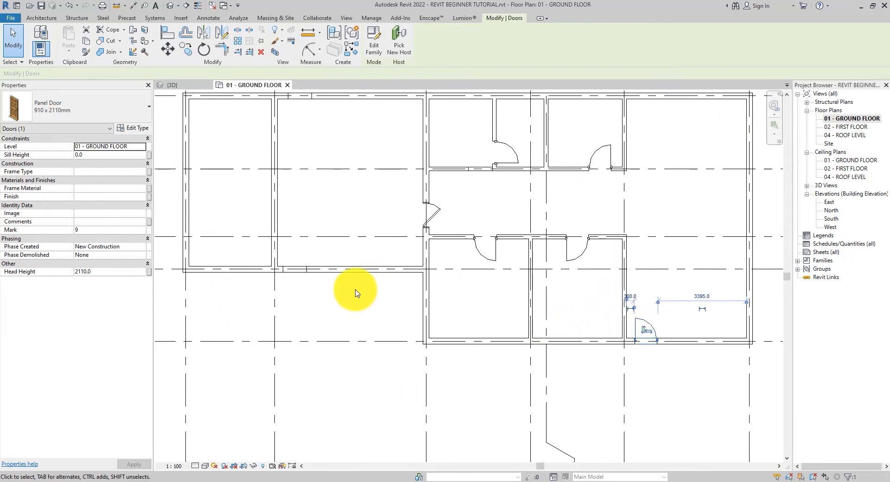
left_click(347, 314)
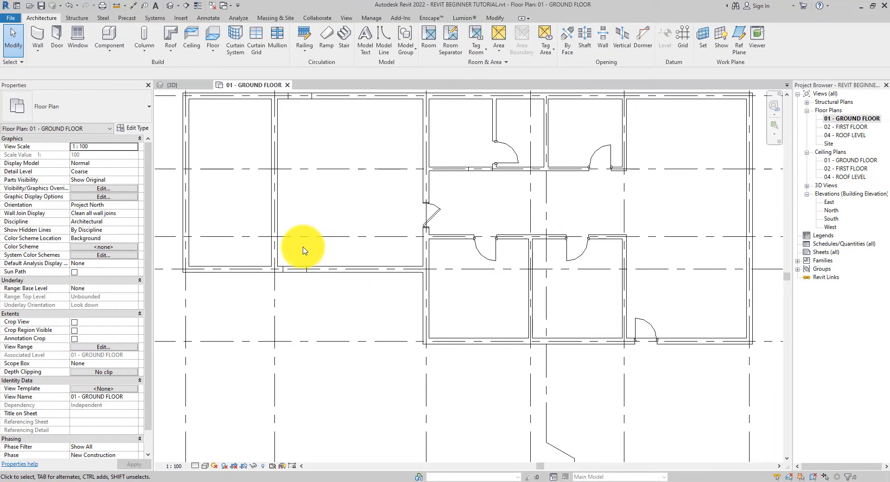
scroll(304, 248, "up", 1)
scroll(302, 250, "up", 1)
middle_click_drag(322, 260, 365, 407)
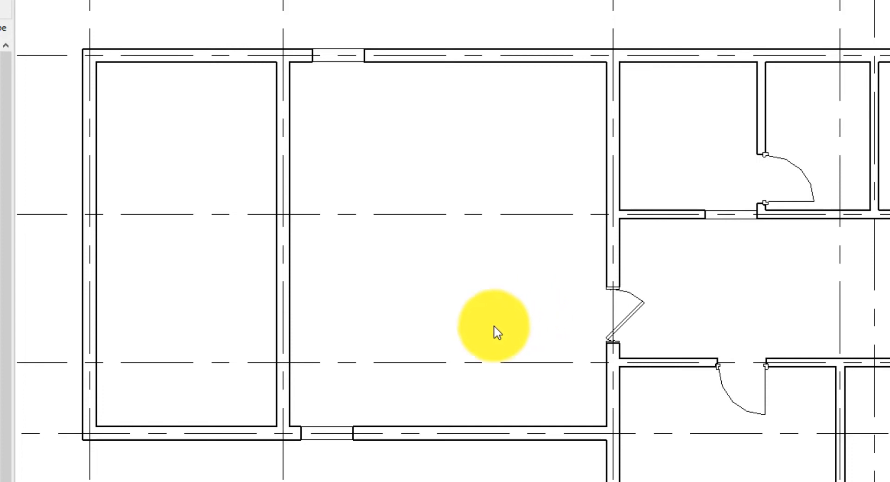
left_click(324, 431)
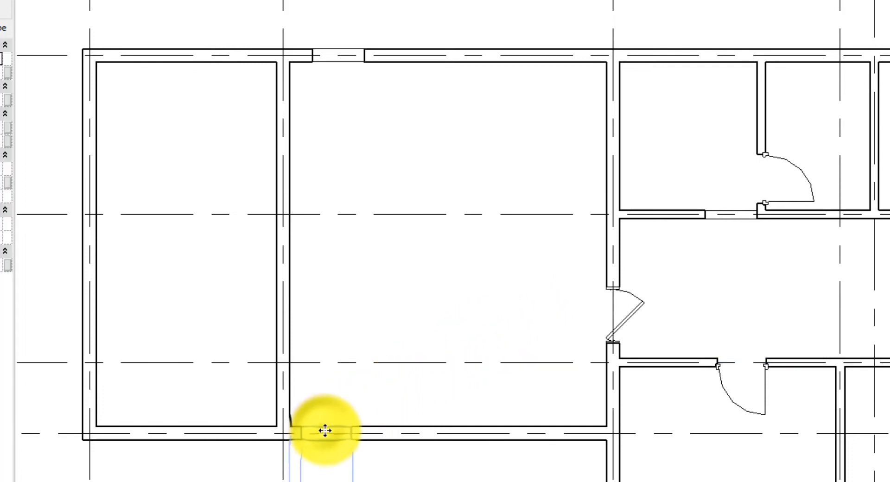
scroll(336, 466, "up", 2)
middle_click_drag(337, 466, 387, 397)
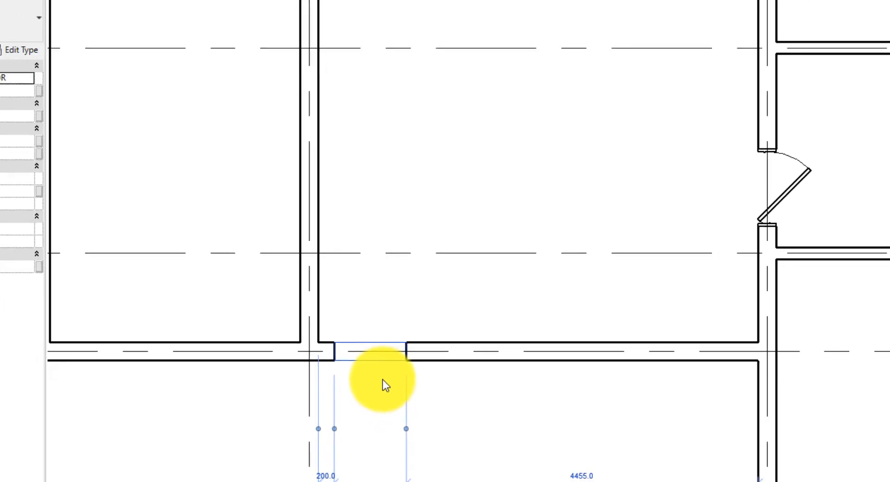
left_click(384, 389)
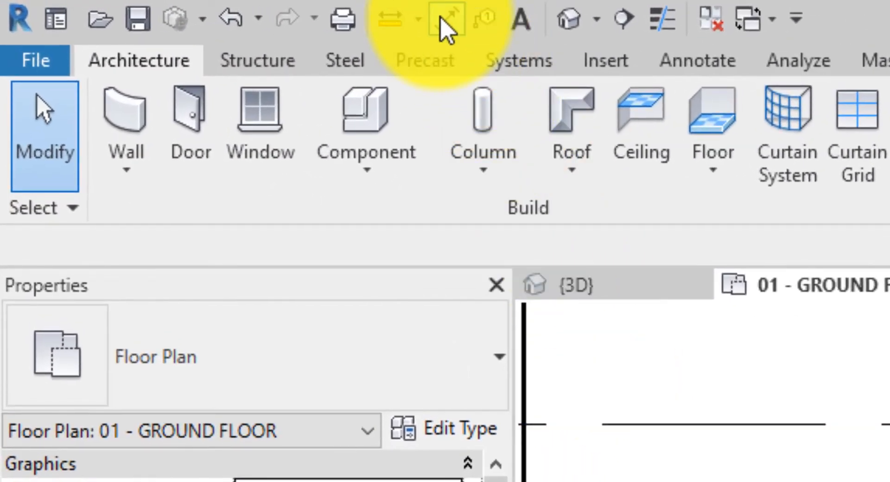
Step: Start an aligned dimension that references wall faces
left_click(443, 21)
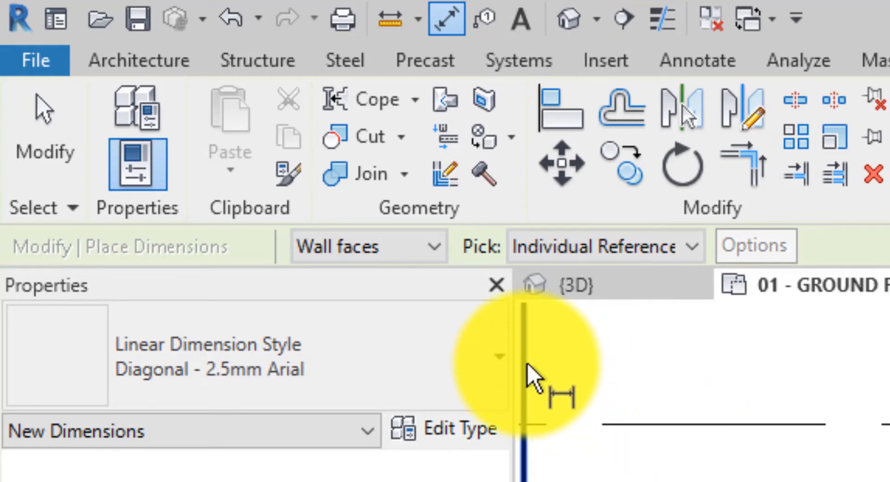
left_click(421, 254)
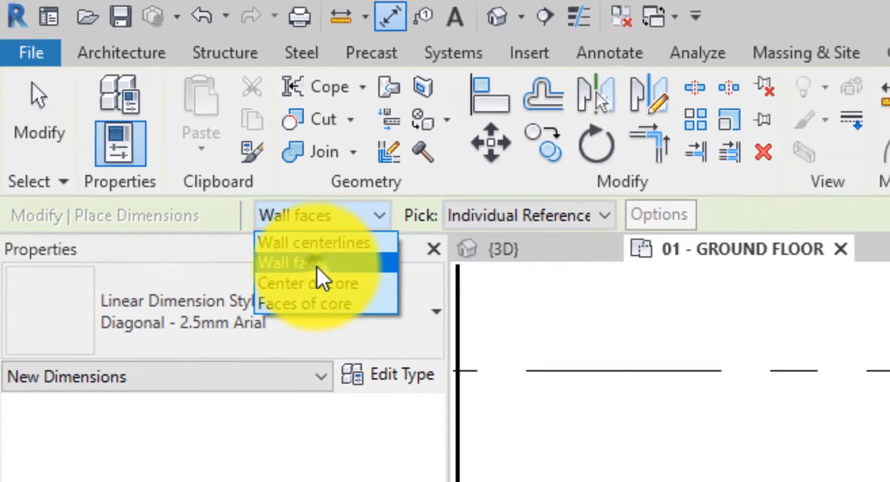
left_click(316, 266)
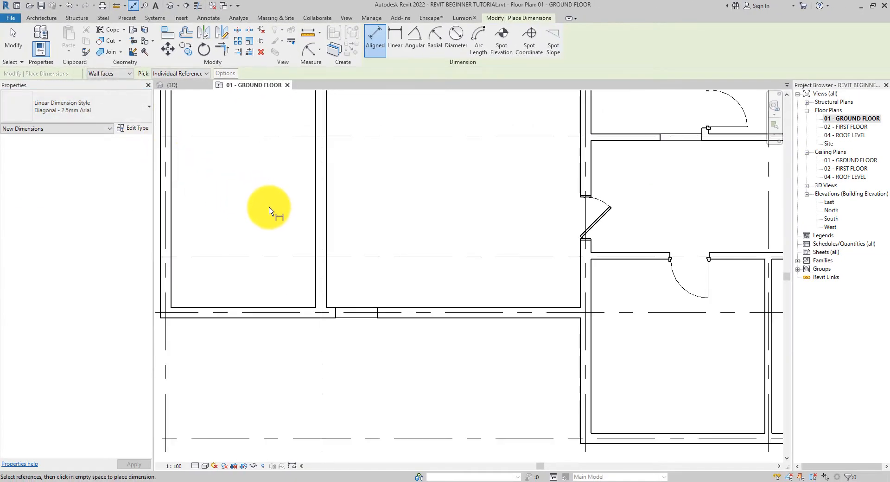
middle_click_drag(387, 230, 337, 246)
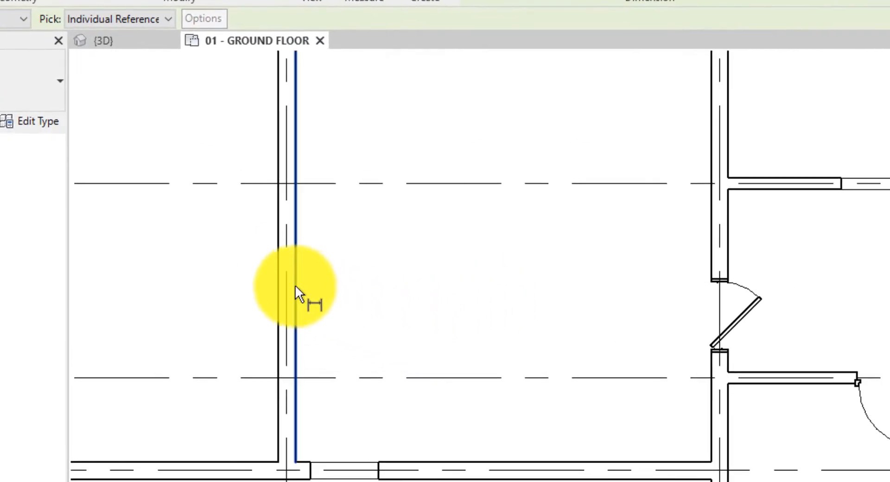
left_click(295, 285)
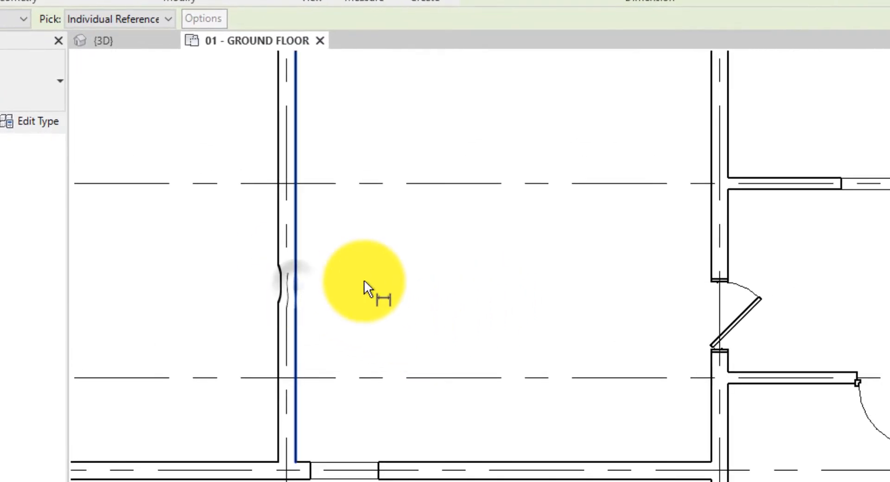
scroll(363, 280, "up", 2)
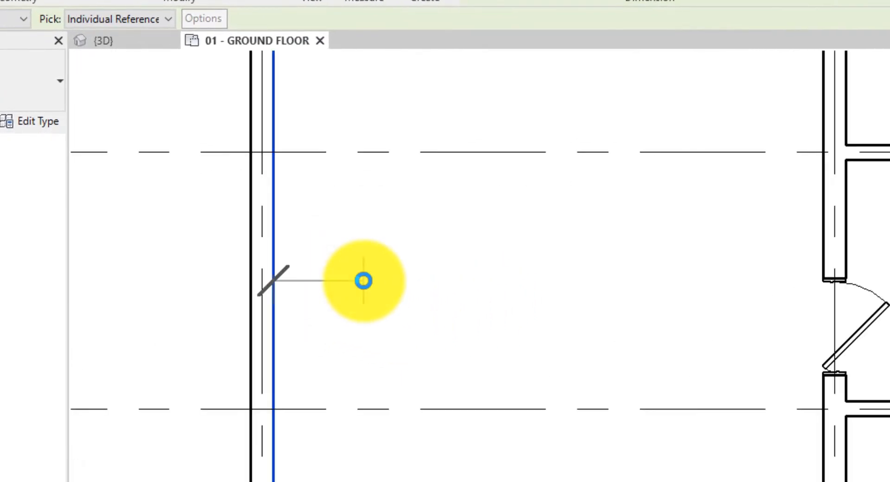
key("Escape")
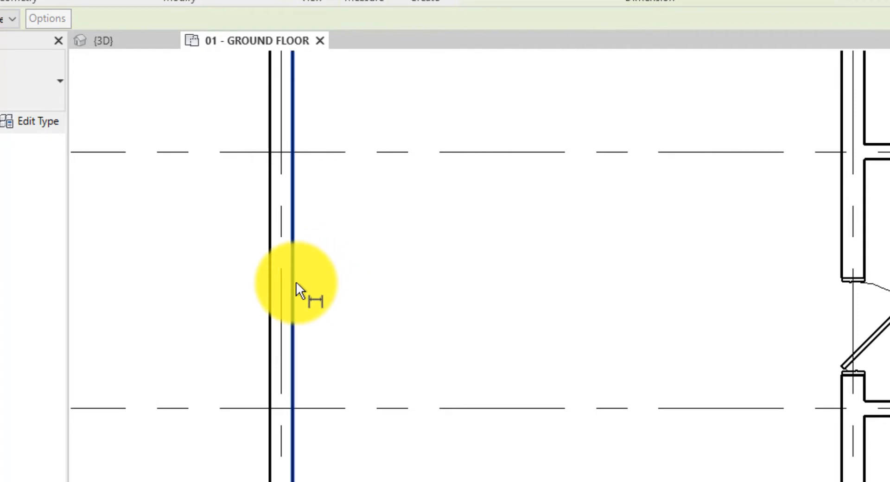
left_click(294, 281)
left_click(290, 283)
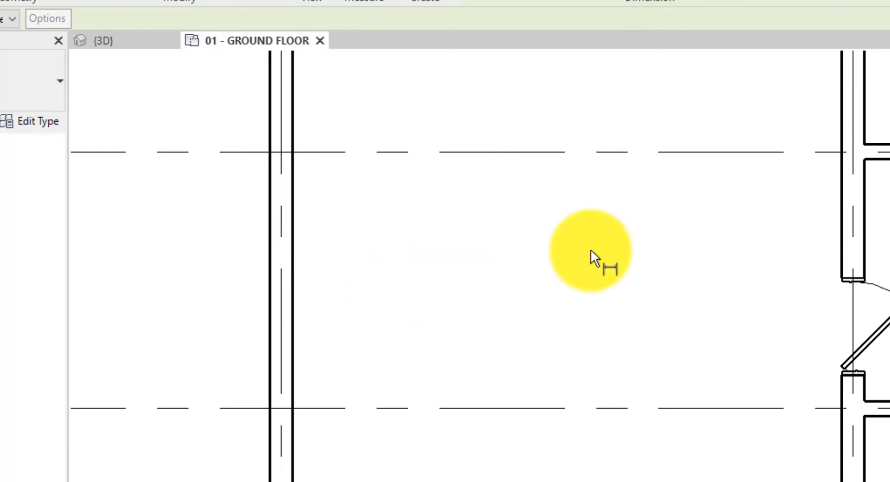
Step: Dimension the clear width between the inner faces of the second room's west and east walls, then end dimensioning
left_click(285, 184)
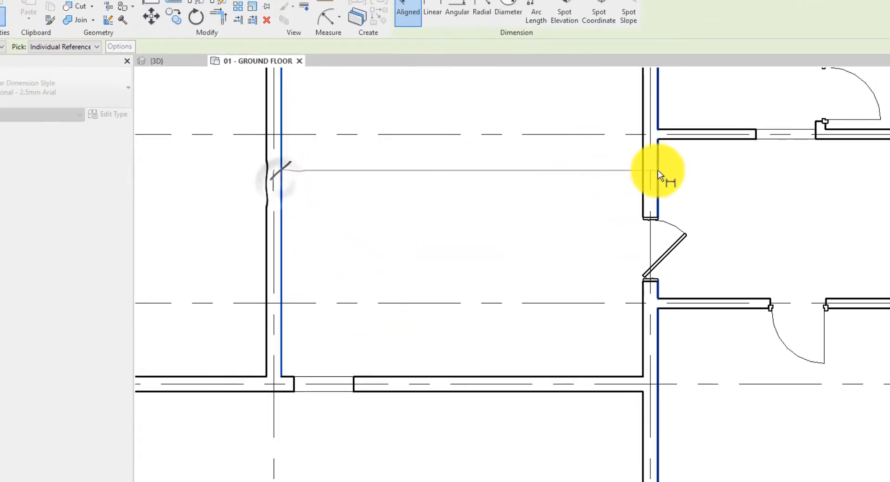
left_click(698, 183)
scroll(442, 175, "down", 2)
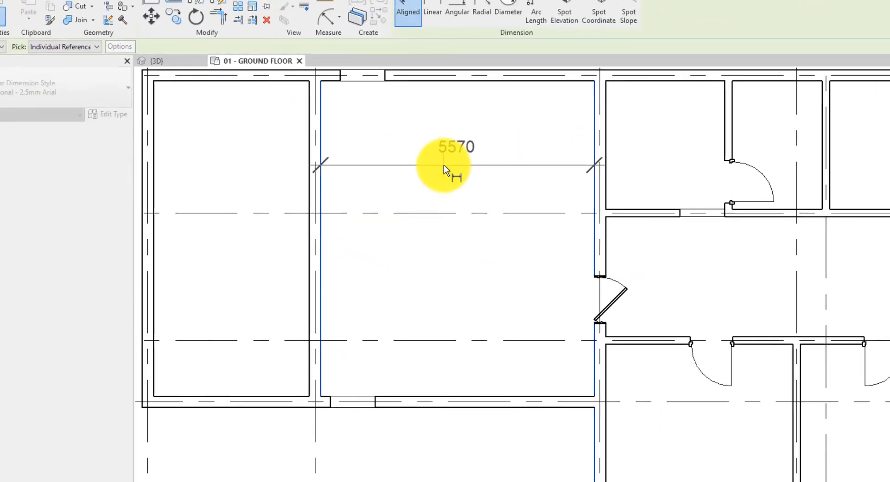
left_click(444, 165)
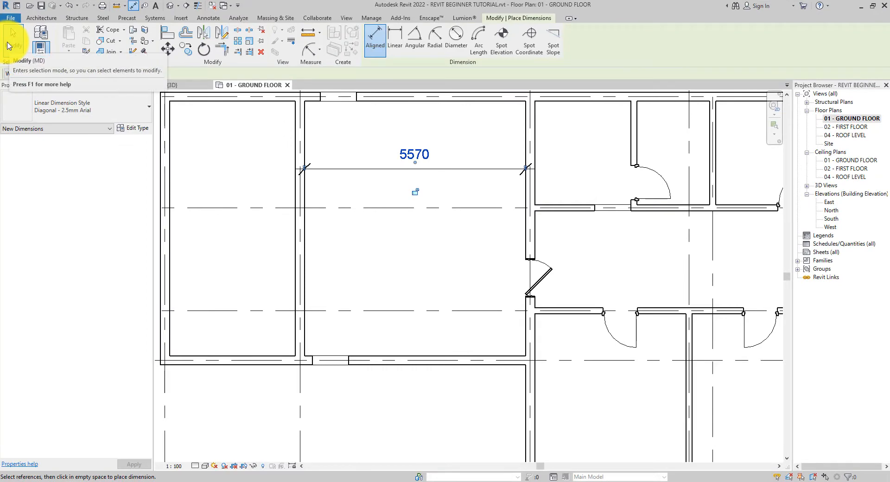
left_click(9, 45)
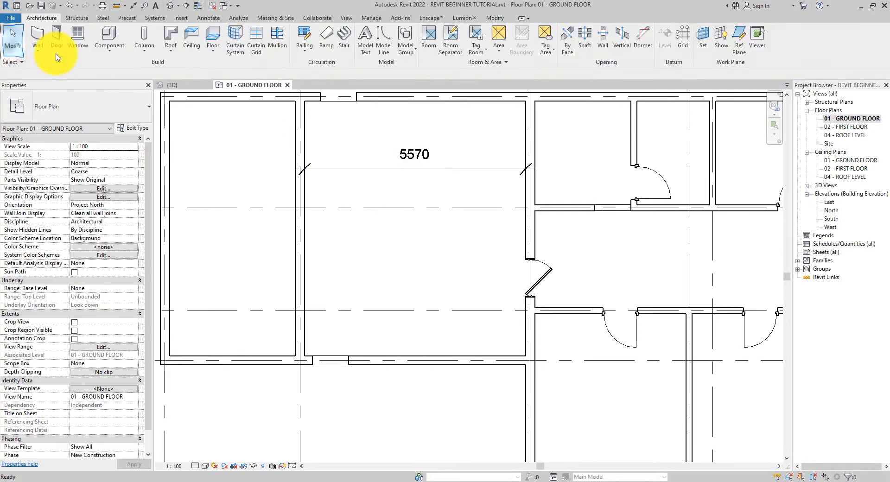
Step: Select the wall opening in that room's south wall and duplicate its type as "5550mm x 2100mm"
left_click(328, 365)
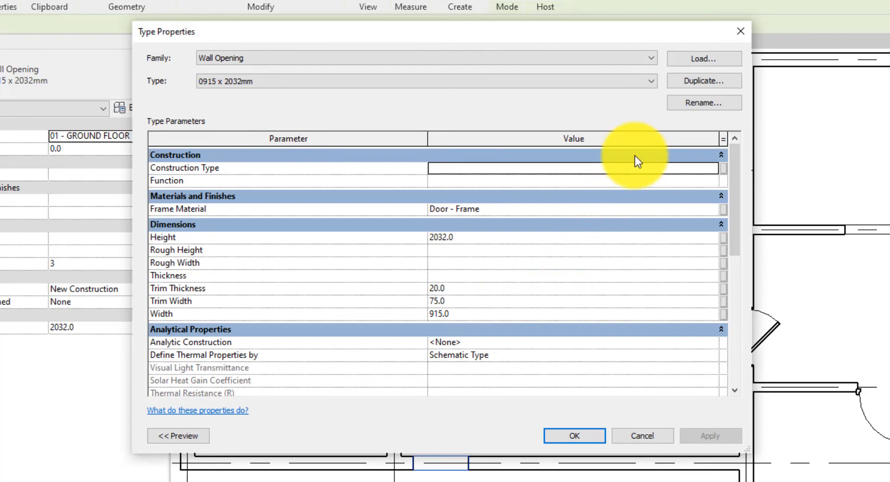
left_click(685, 87)
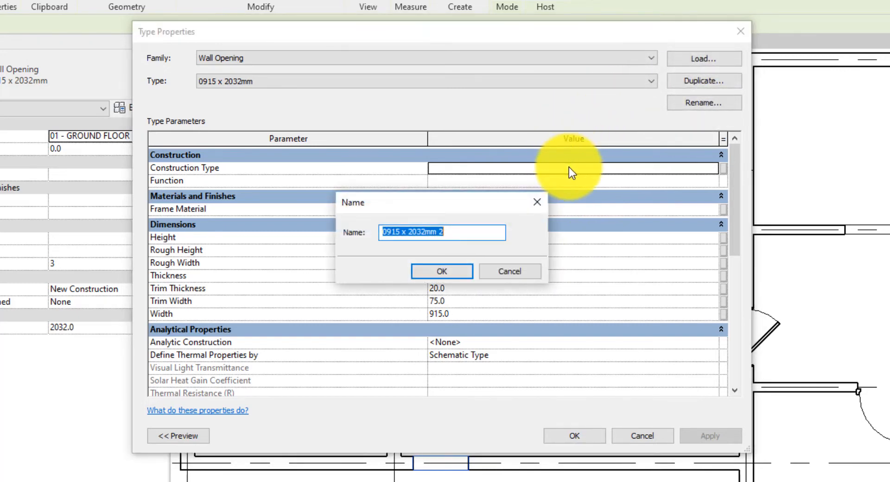
double_click(395, 229)
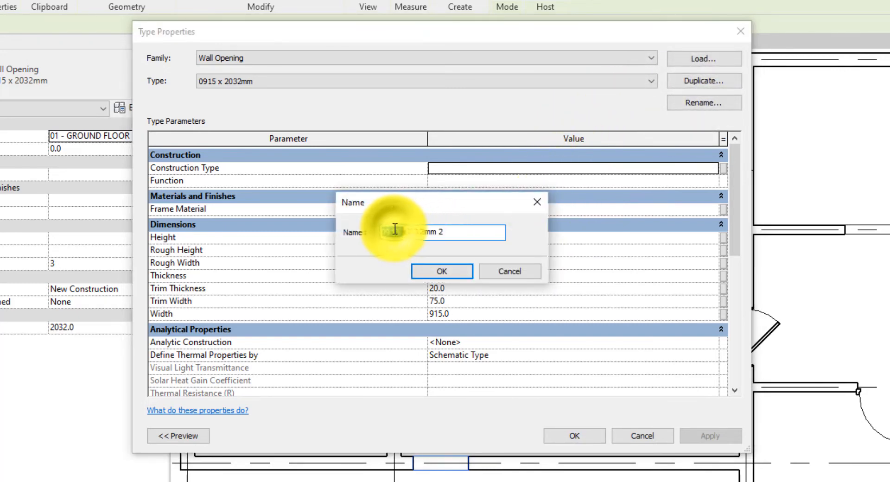
type("550mm")
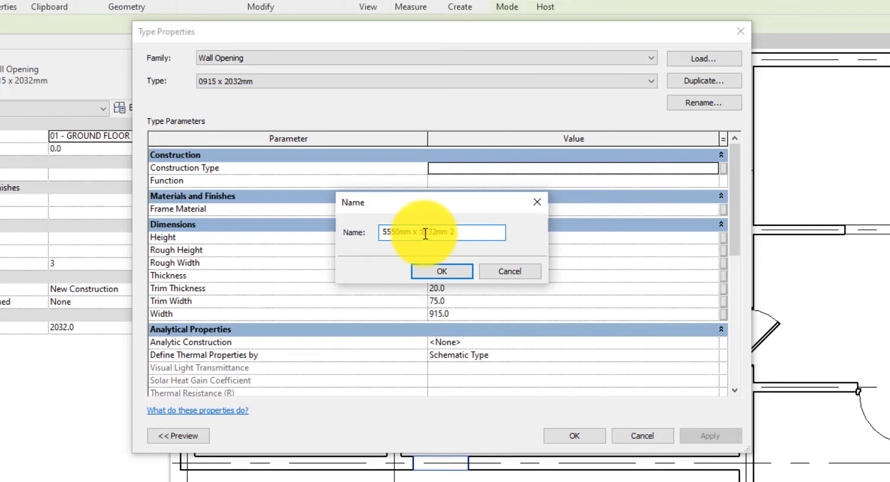
left_click_drag(426, 235, 438, 234)
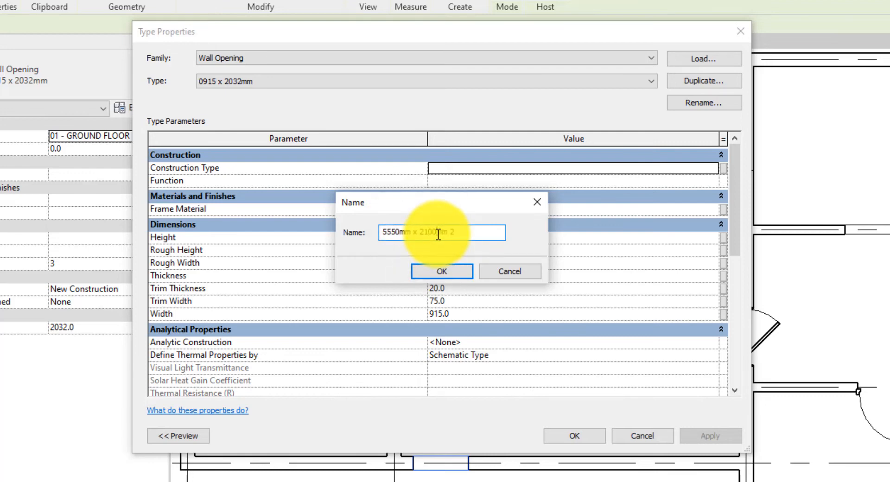
left_click(483, 234)
key("BackSpace")
key("BackSpace")
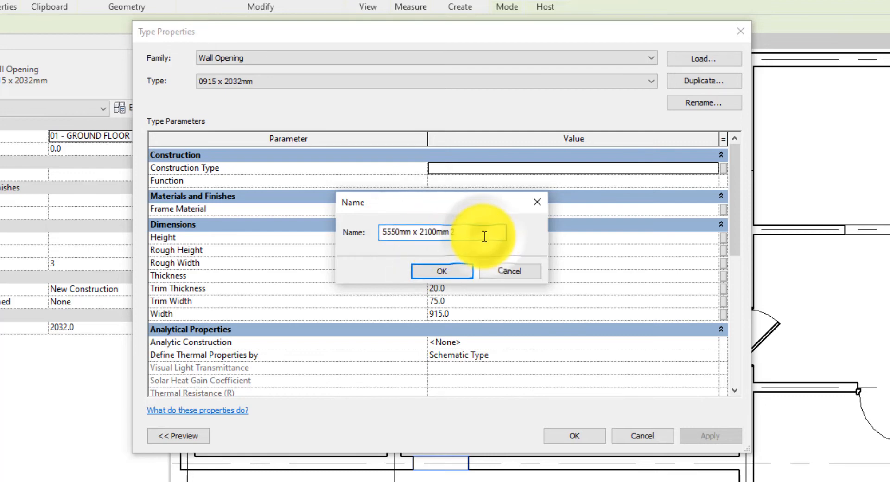
left_click(425, 276)
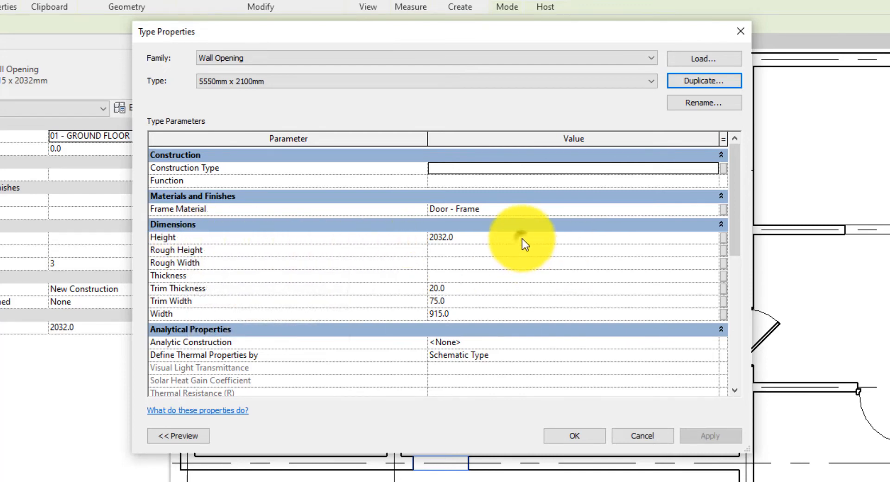
Step: Set the new opening type's height to 2100 and width to 5550, apply it and accept the wall conflict warning
left_click(441, 238)
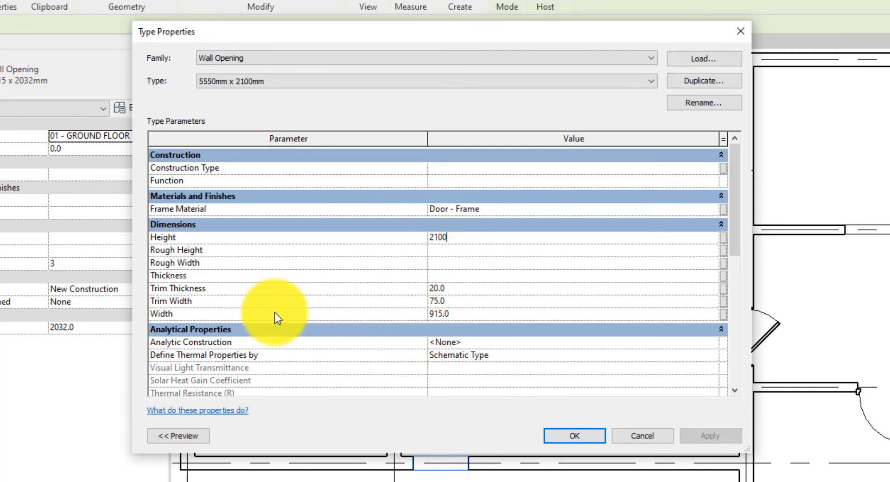
left_click(463, 315)
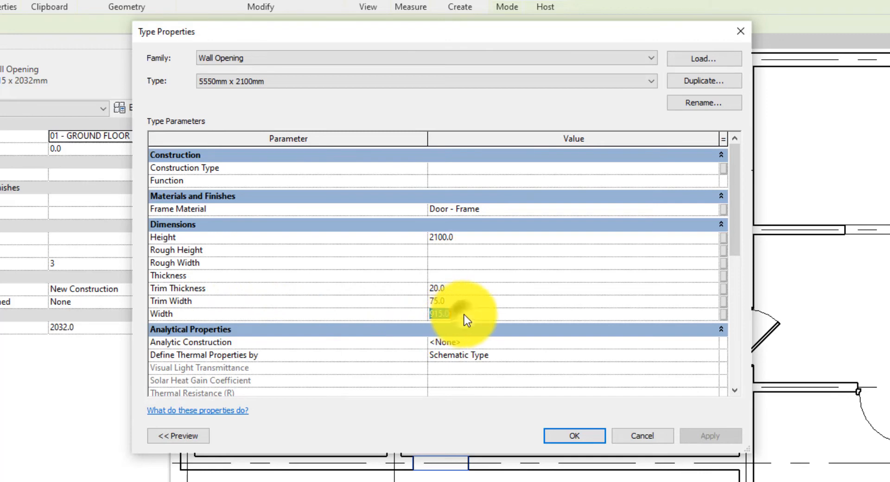
type("5550")
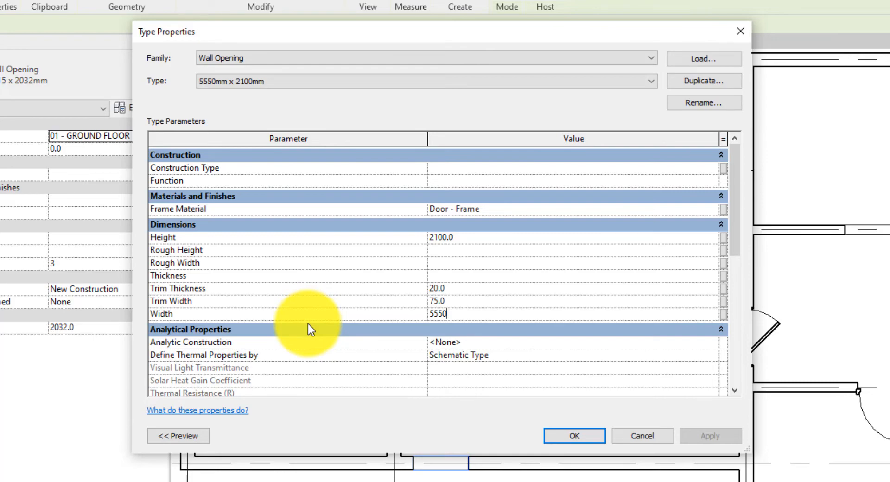
left_click(562, 438)
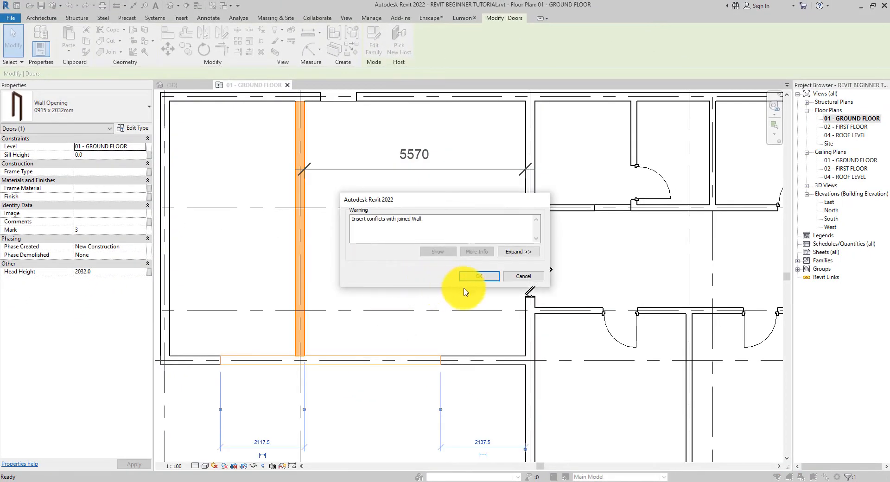
left_click(477, 277)
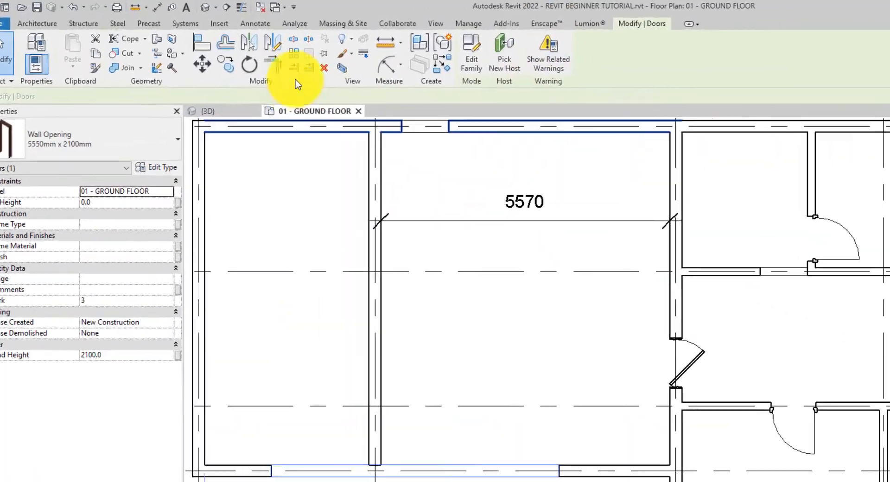
Step: Align the wide opening's west edge with the inner face of the room's west wall and end the Align command
left_click(202, 43)
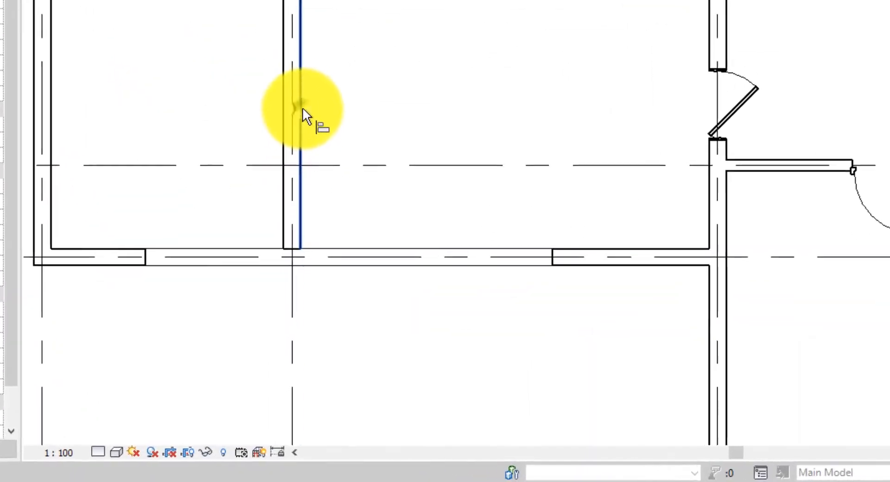
left_click(304, 285)
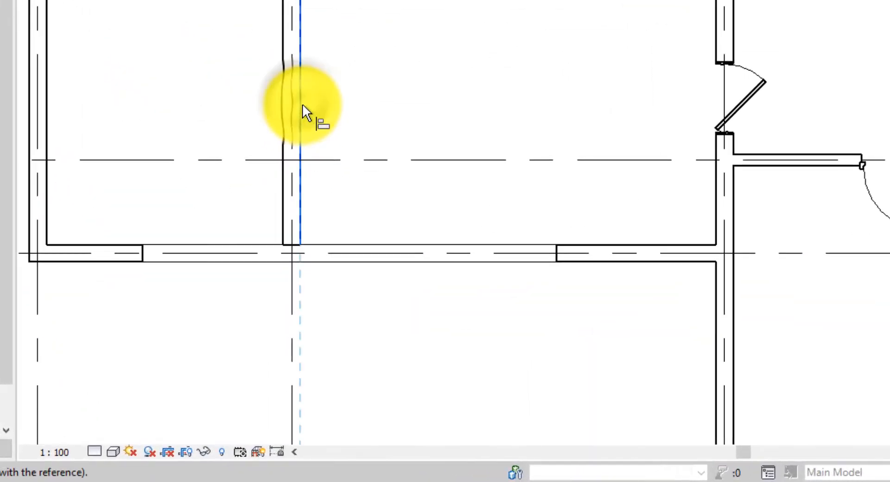
left_click(140, 257)
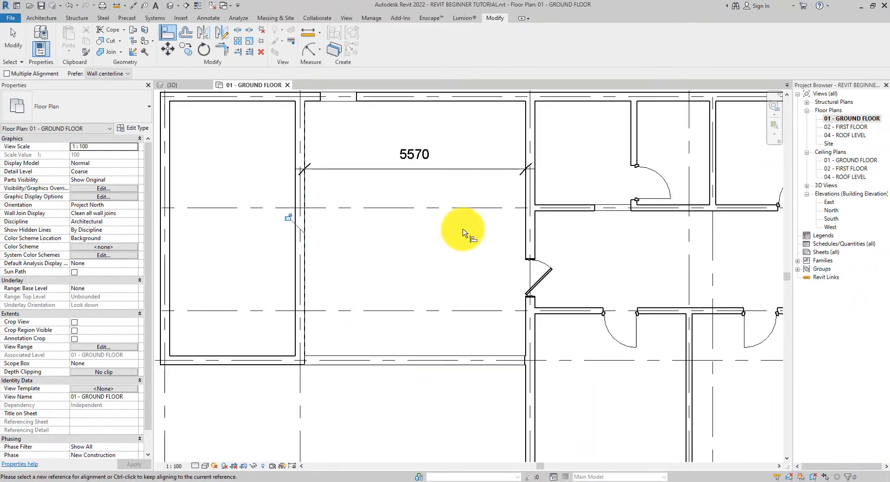
key("Escape")
key("Escape")
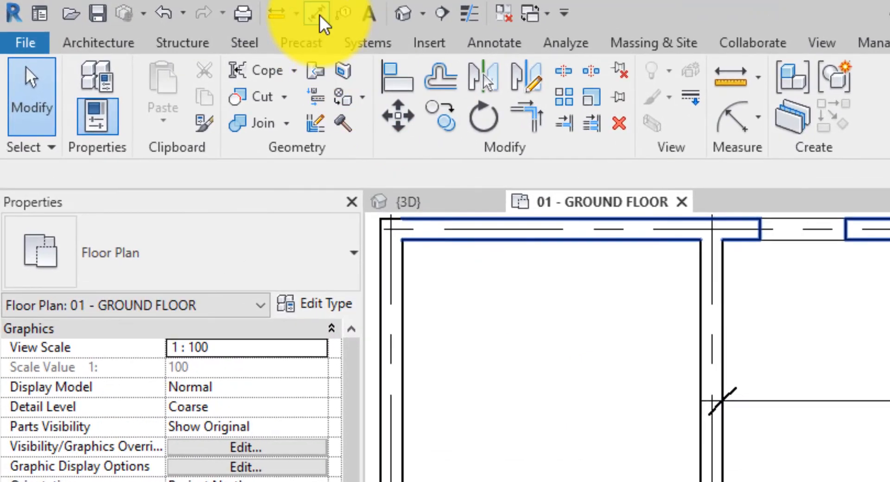
Step: Place a continuous aligned dimension from the room's west wall face through the wide opening's centre to the east wall face
left_click(134, 7)
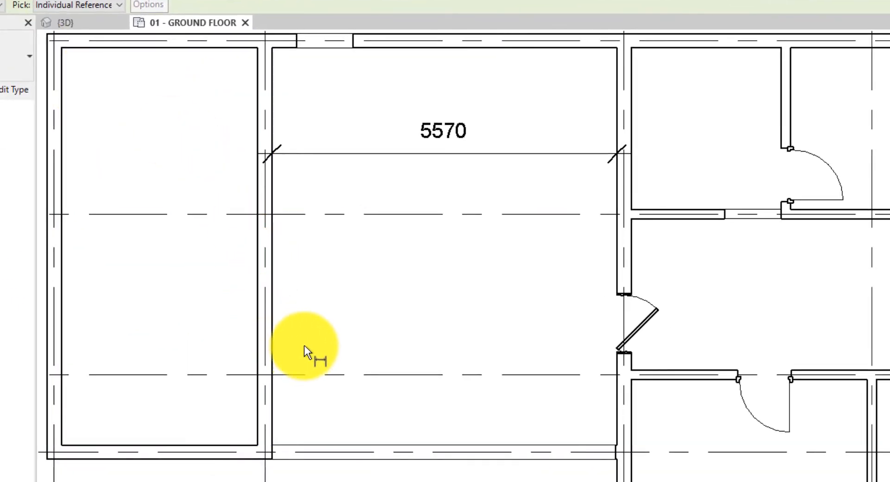
left_click(272, 285)
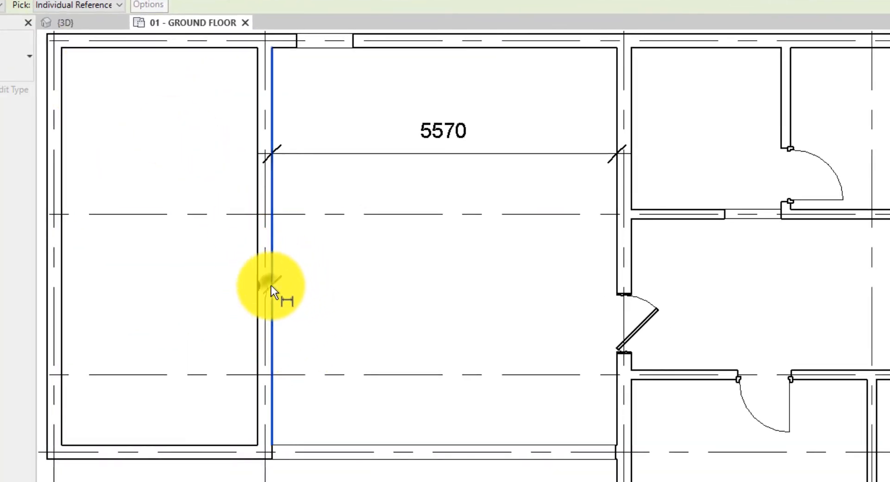
left_click(618, 260)
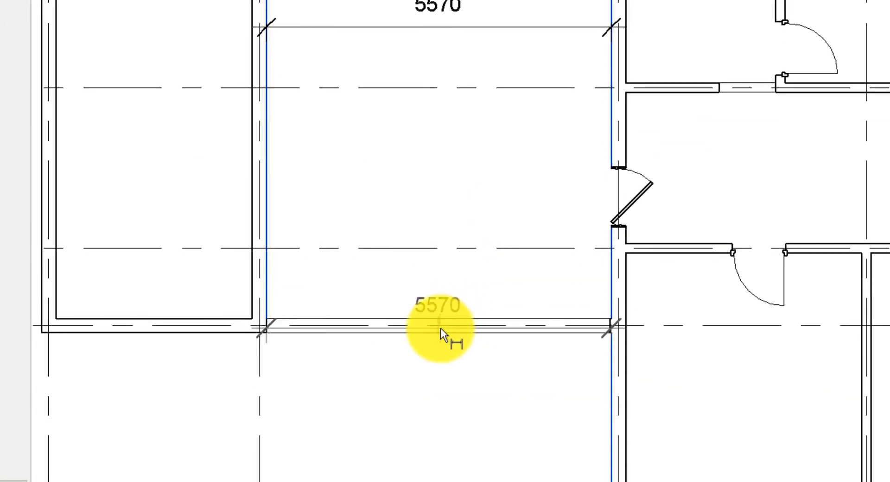
left_click(439, 327)
left_click(455, 218)
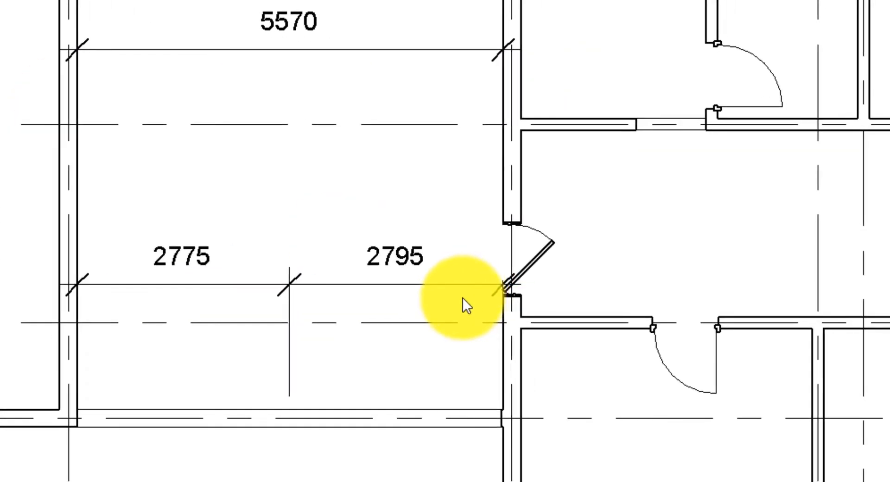
Step: Select the two-segment dimension and make its segments equal to centre the wide opening between the walls
left_click(538, 356)
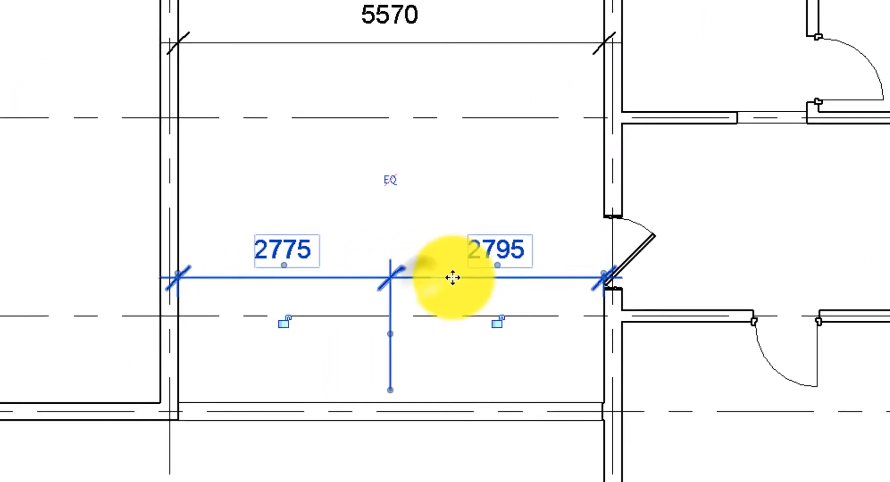
left_click(393, 179)
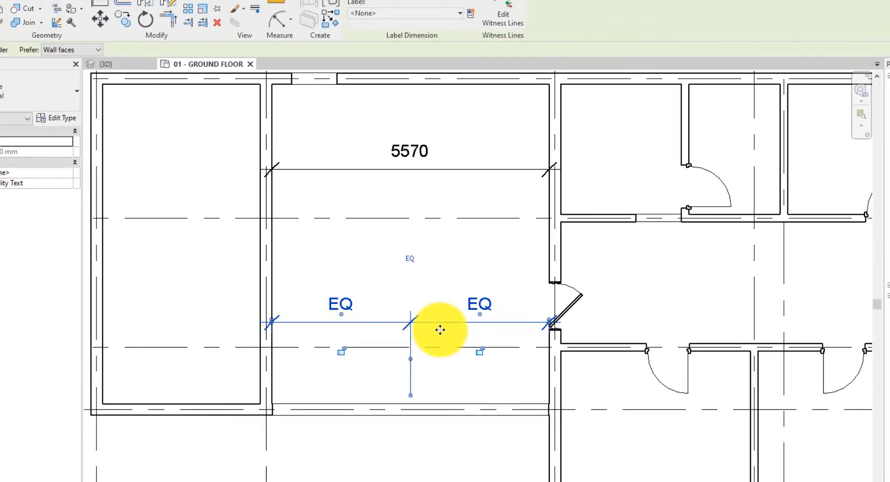
scroll(435, 330, "down", 1)
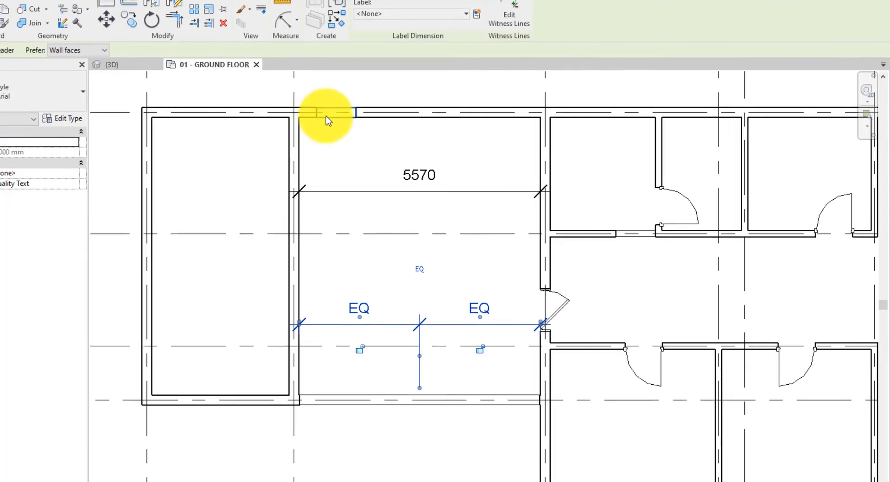
Step: Change the wall opening in the room's north wall to the 5550mm x 2100mm Wall Opening type and clear the selection
left_click(327, 116)
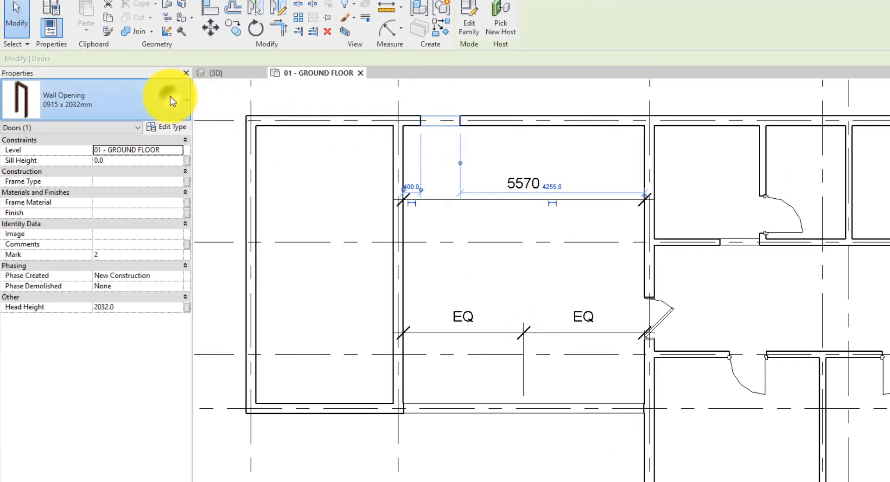
left_click(170, 99)
scroll(90, 247, "down", 1)
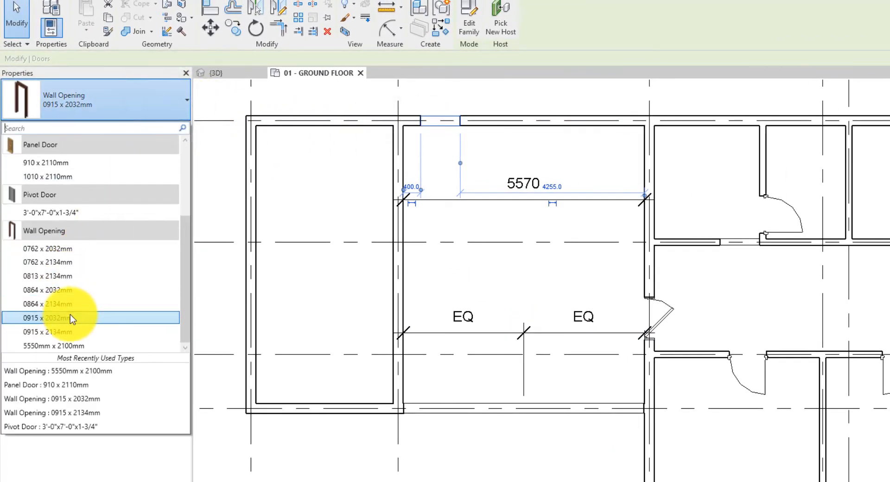
left_click(66, 346)
left_click(457, 281)
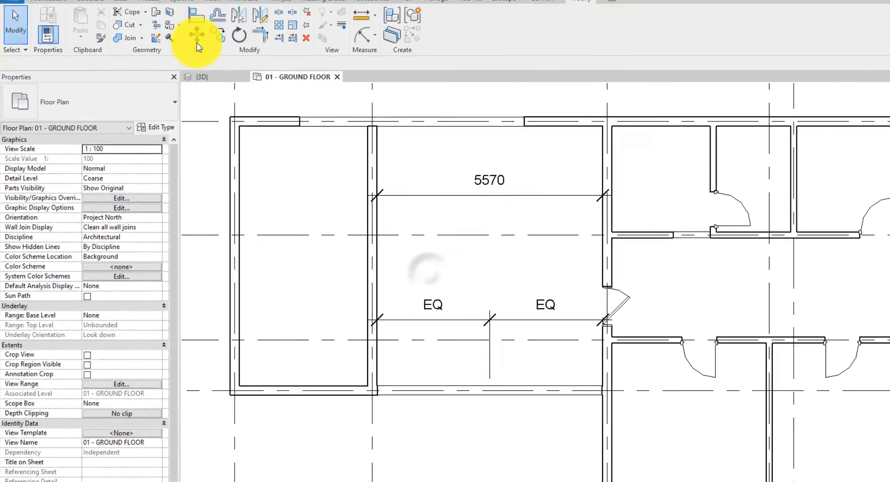
Step: Align the north wide opening's centre with the centre of the south wide opening and end the Align command
left_click(197, 15)
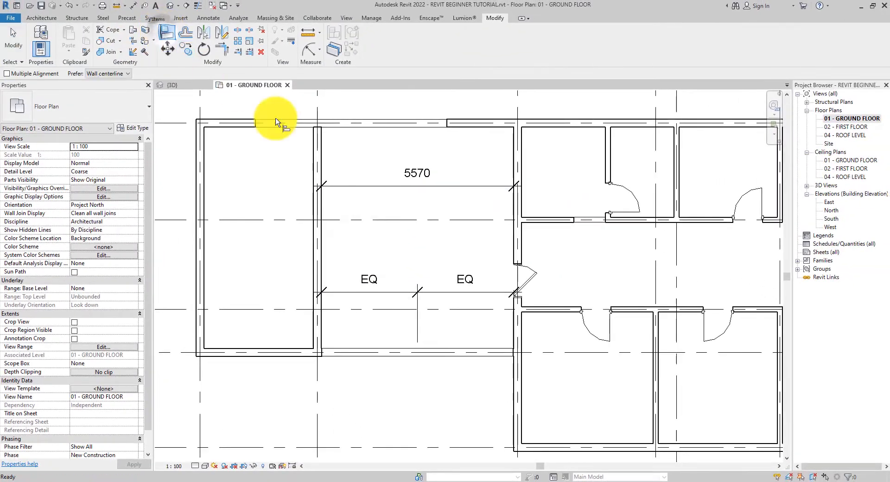
left_click(419, 358)
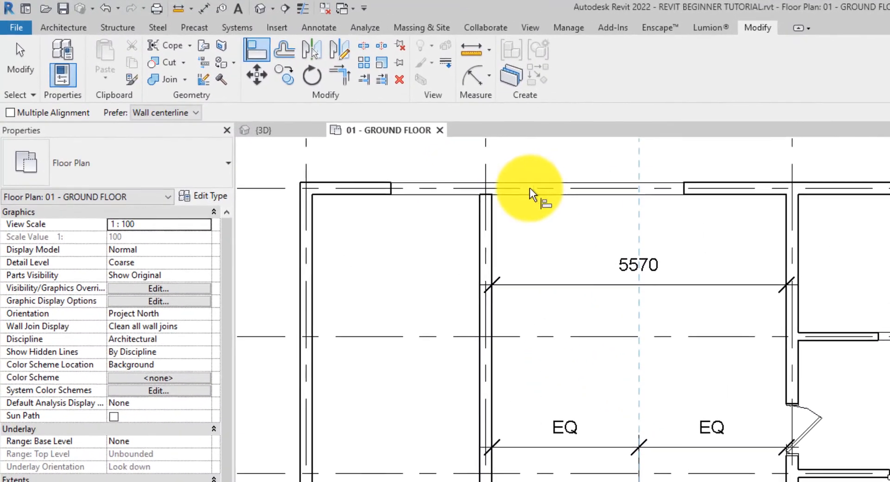
left_click(532, 195)
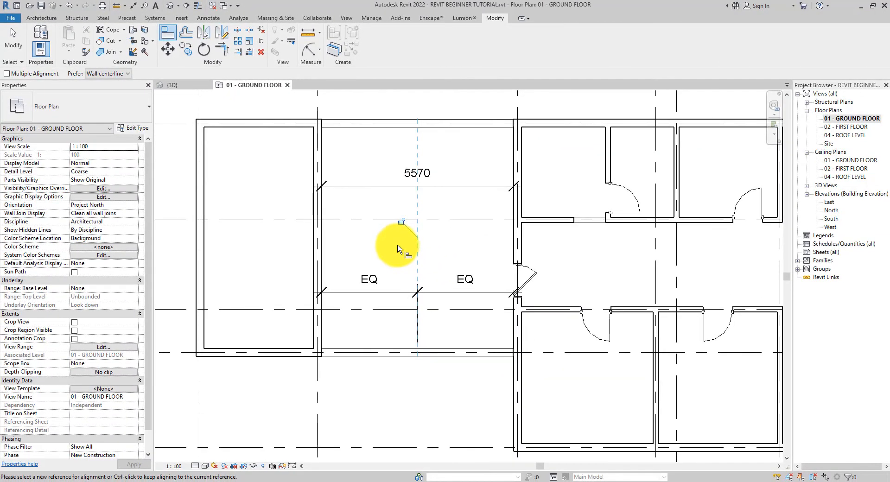
scroll(397, 249, "down", 2)
middle_click_drag(398, 252, 352, 253)
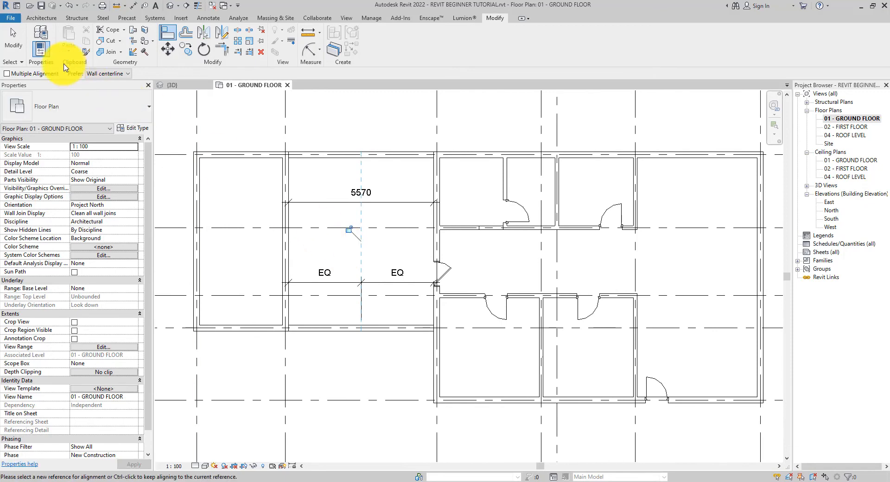
left_click(13, 38)
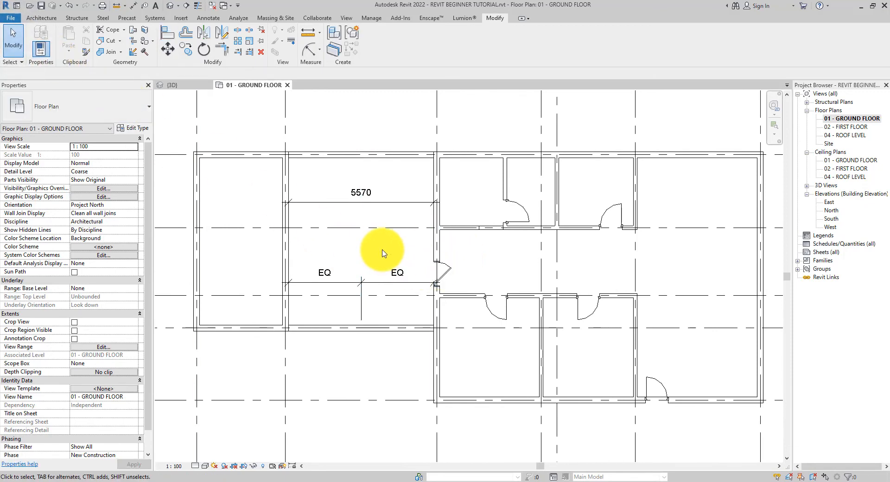
Step: Duplicate the 0915 x 2032mm Wall Opening type for the corridor's north wall opening, resize it and end the dimension command
scroll(400, 255, "up", 2)
middle_click_drag(408, 259, 369, 266)
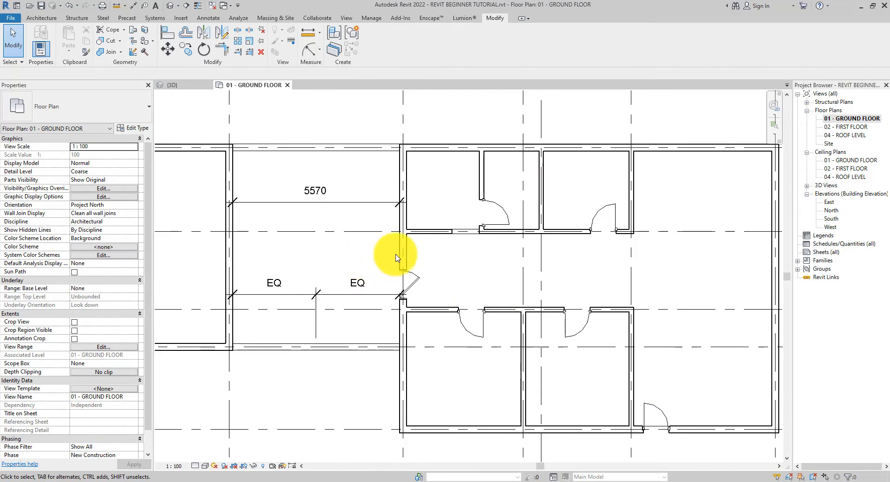
scroll(417, 218, "up", 2)
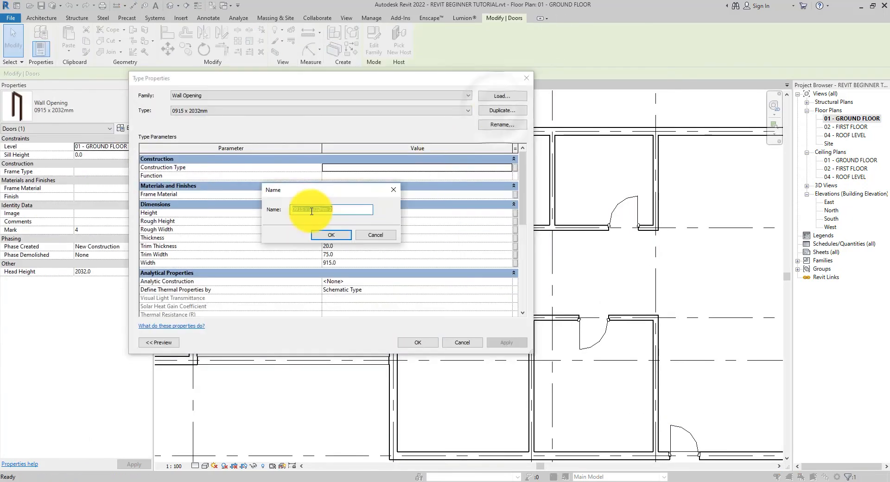
key("Return")
left_click(351, 215)
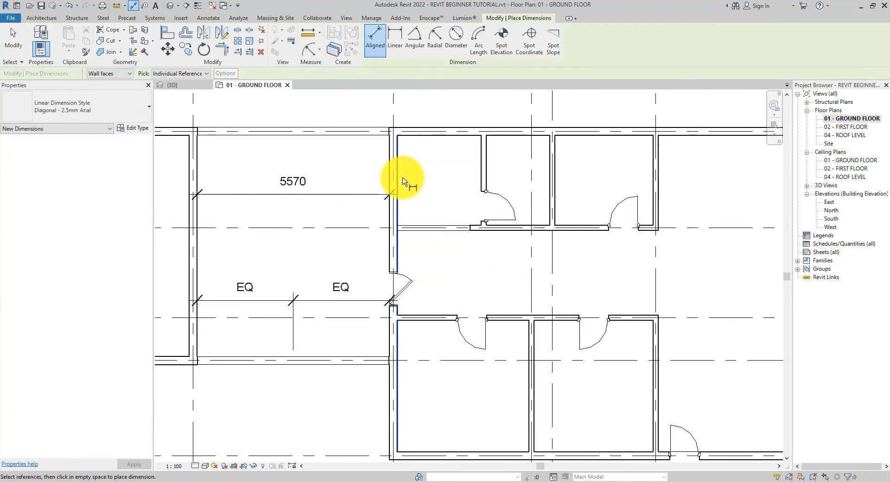
key("Escape")
key("Escape")
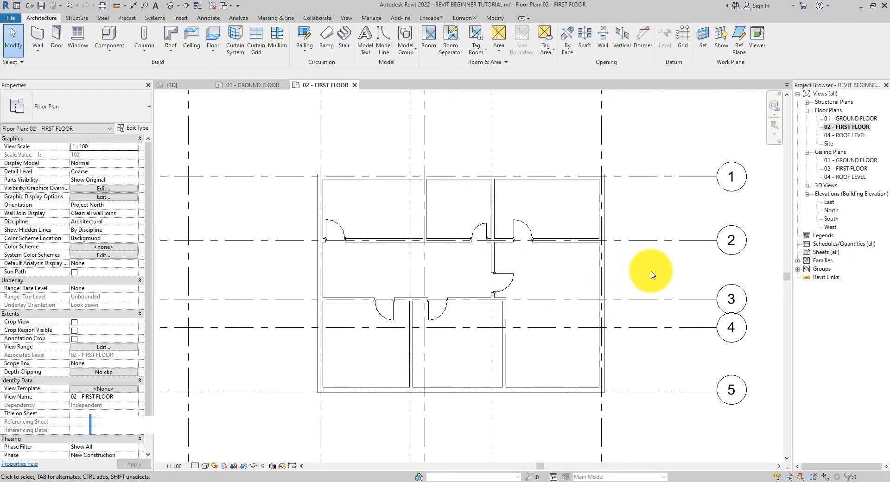
Step: Open the 01 - GROUND FLOOR plan, select all pivot door instances in the entire project and set their head height to 2100
left_click(855, 119)
double_click(856, 119)
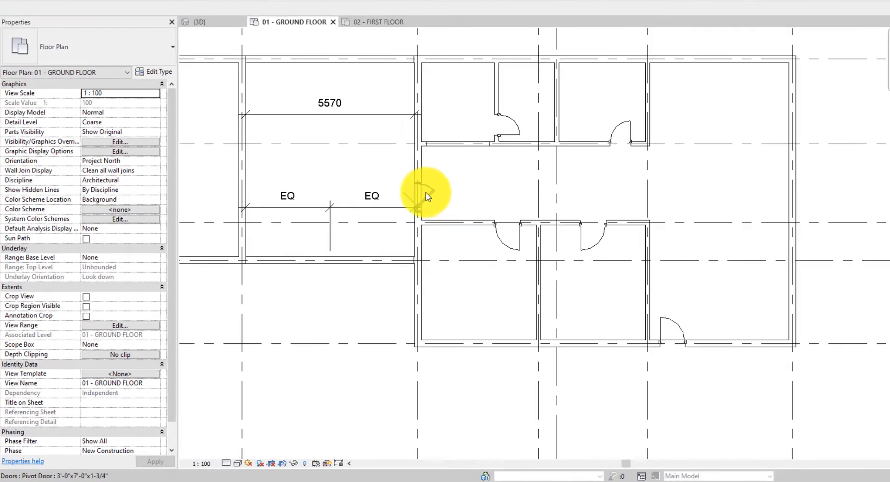
left_click(426, 195)
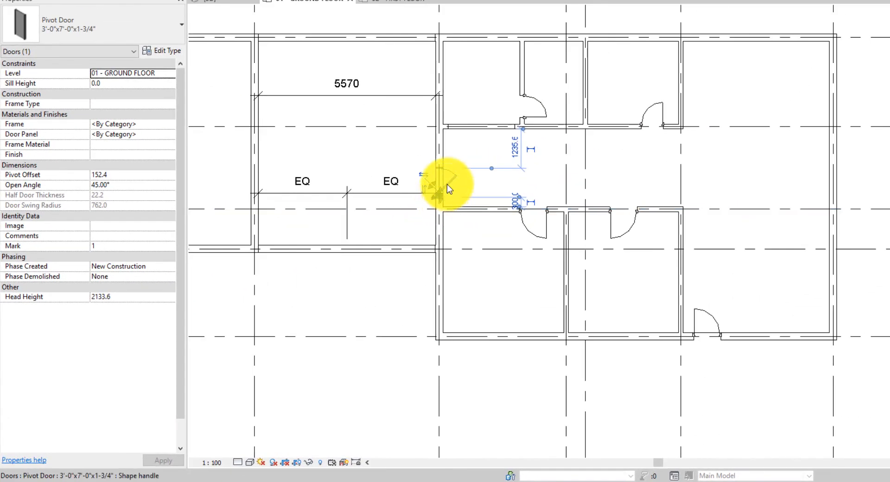
scroll(452, 179, "up", 2)
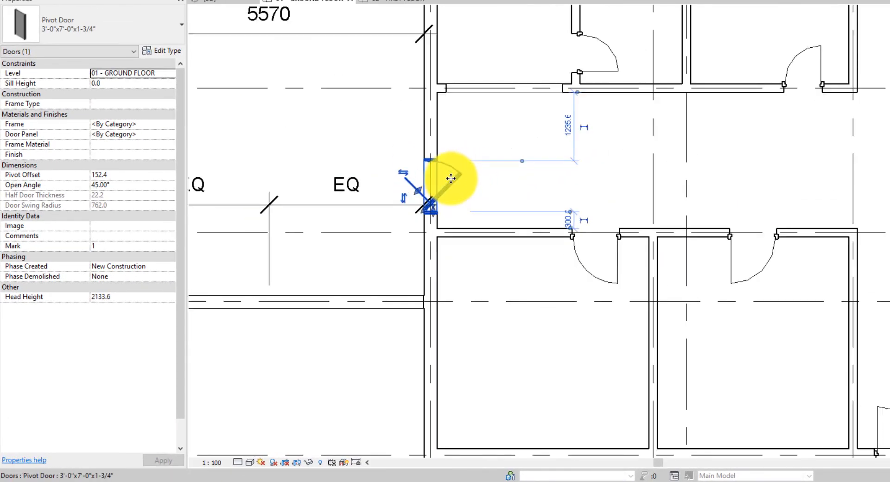
scroll(451, 179, "up", 1)
right_click(452, 179)
key("Escape")
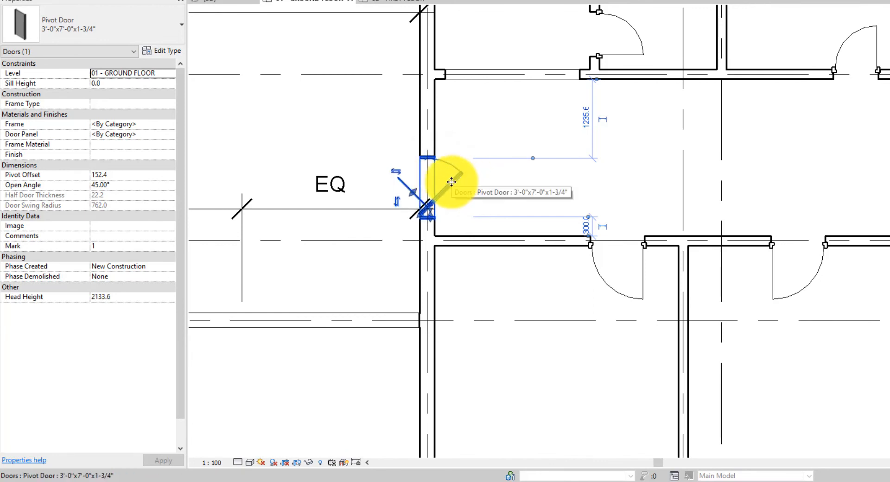
right_click(452, 182)
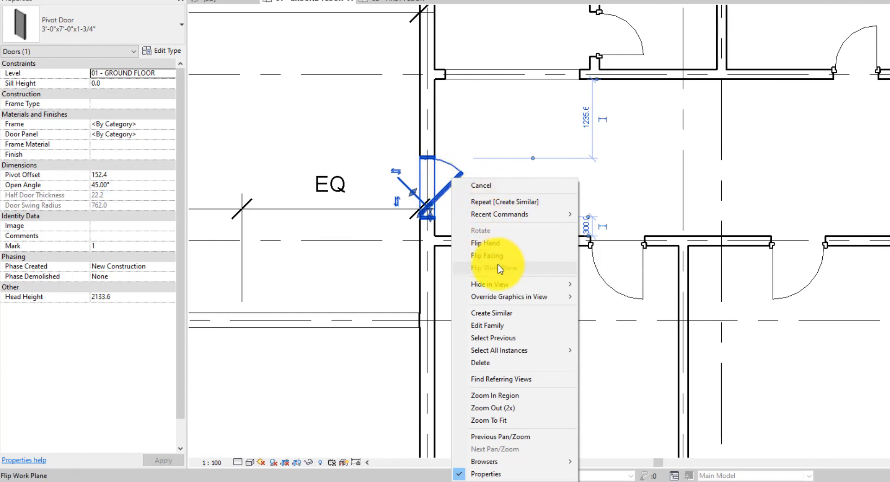
mouse_move(512, 351)
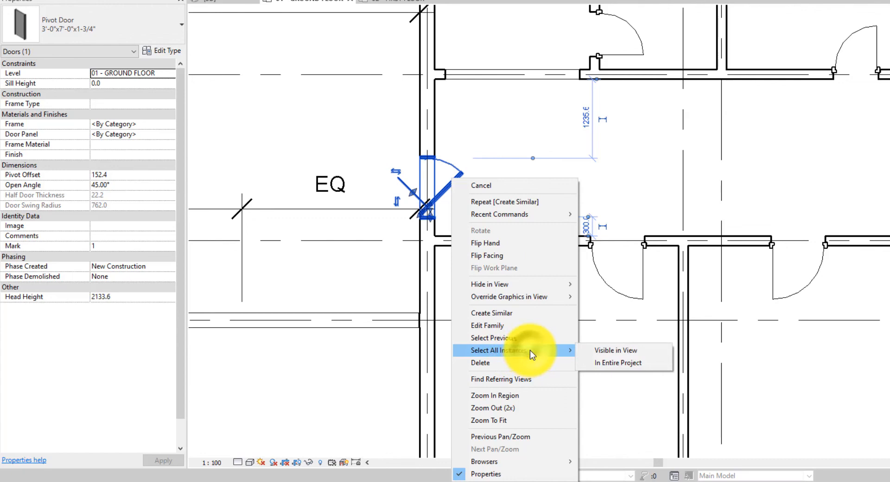
left_click(604, 364)
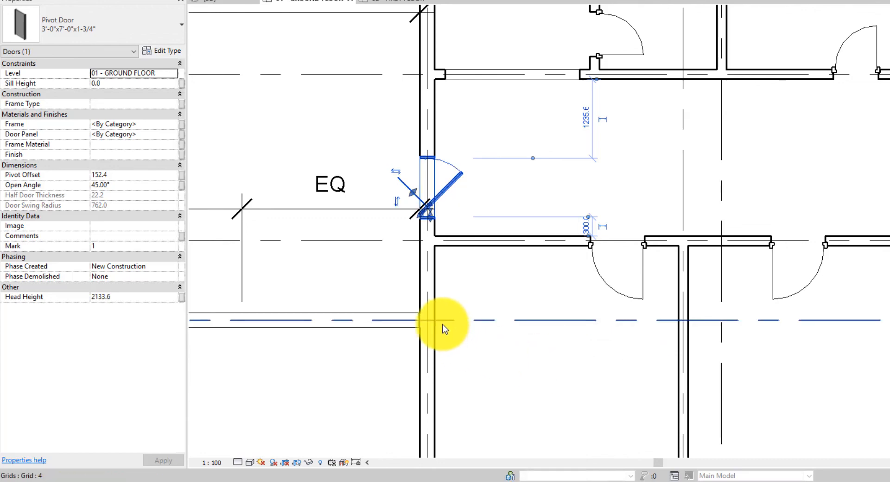
left_click(136, 298)
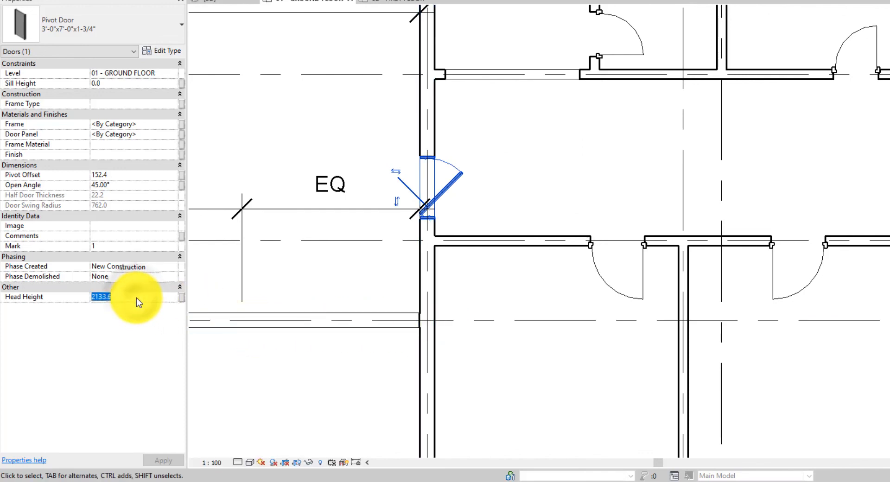
type("2100")
key("Return")
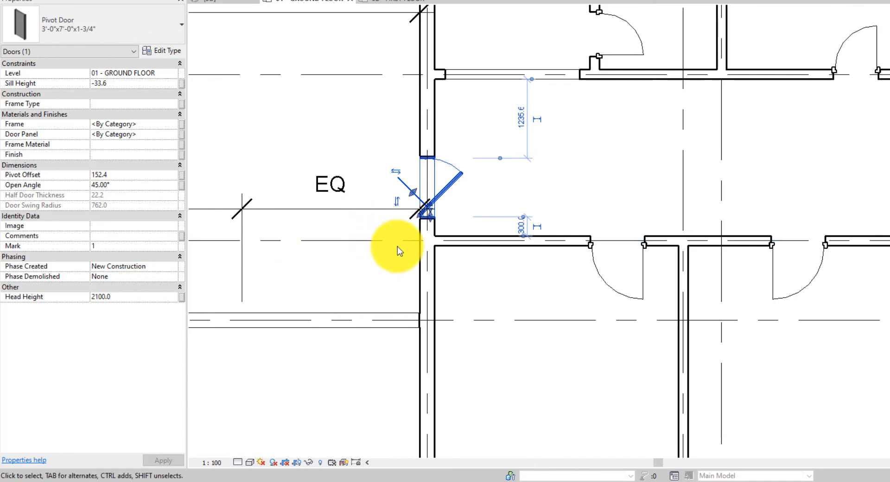
Step: Select all instances of the 5550mm x 2100mm wall opening and set their head height to 2100
scroll(388, 271, "down", 1)
left_click(354, 312)
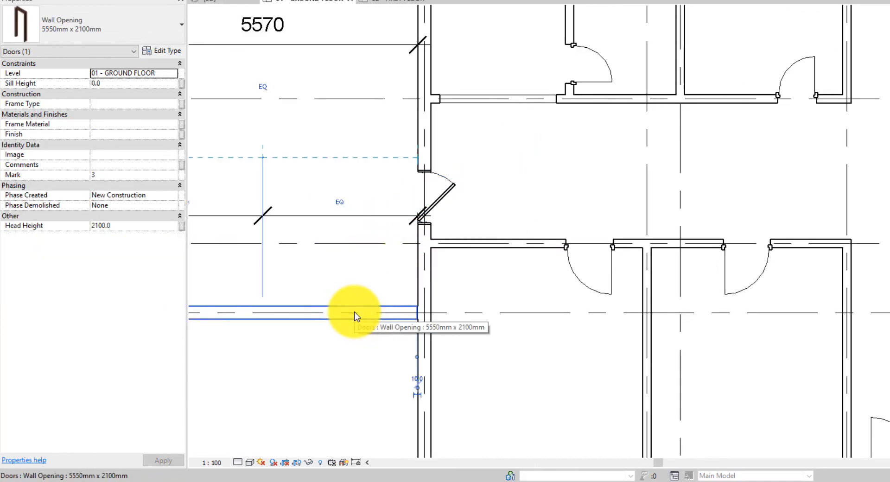
right_click(355, 312)
mouse_move(433, 185)
left_click(515, 185)
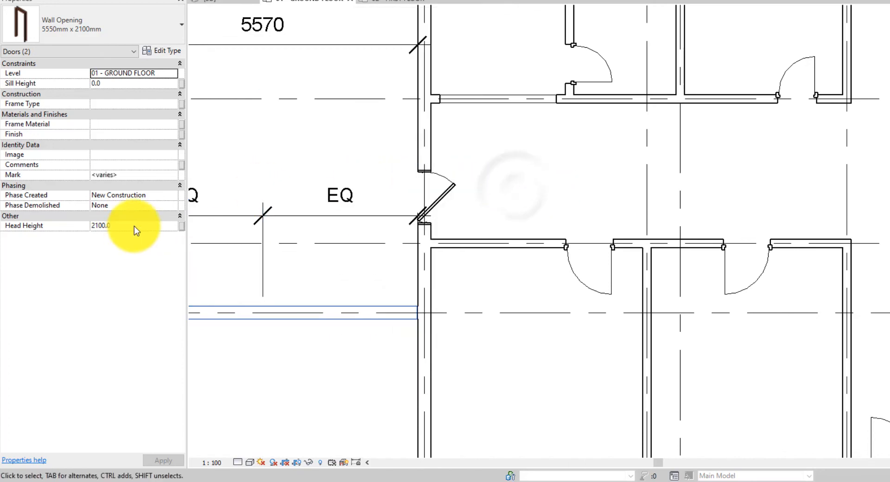
left_click(135, 226)
type("2100")
Step: Select all 750 x 2100mm panel doors in the entire project and set their head height to 2100
right_click(594, 60)
left_click(677, 233)
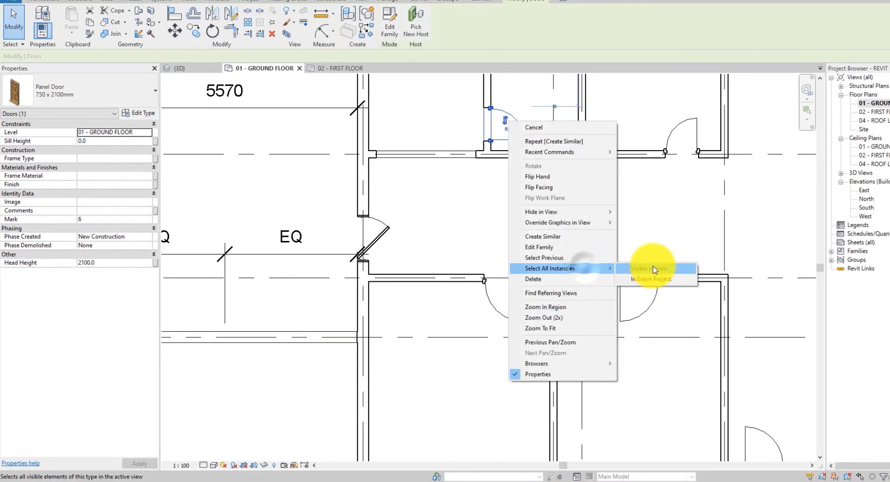
left_click(654, 281)
left_click(123, 264)
type("2100")
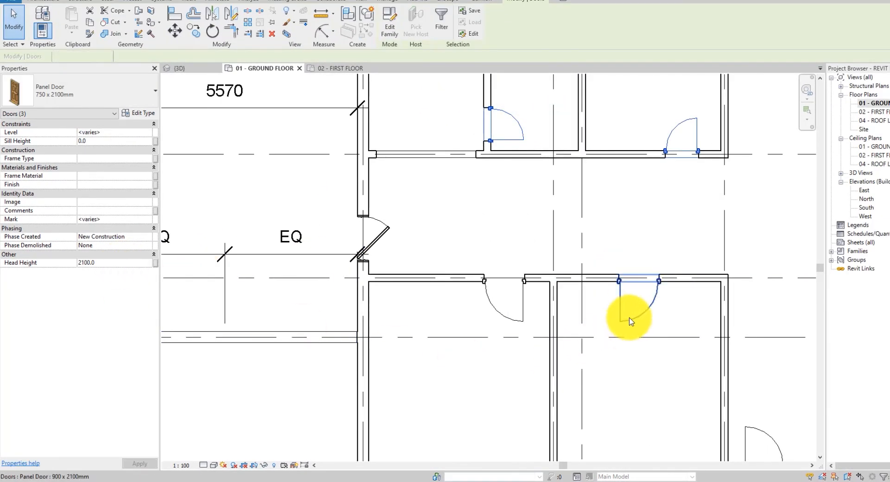
Step: Select all 900 x 2100mm panel doors in the entire project and set their head height to 2100
right_click(630, 318)
mouse_move(702, 206)
left_click(765, 216)
left_click(126, 264)
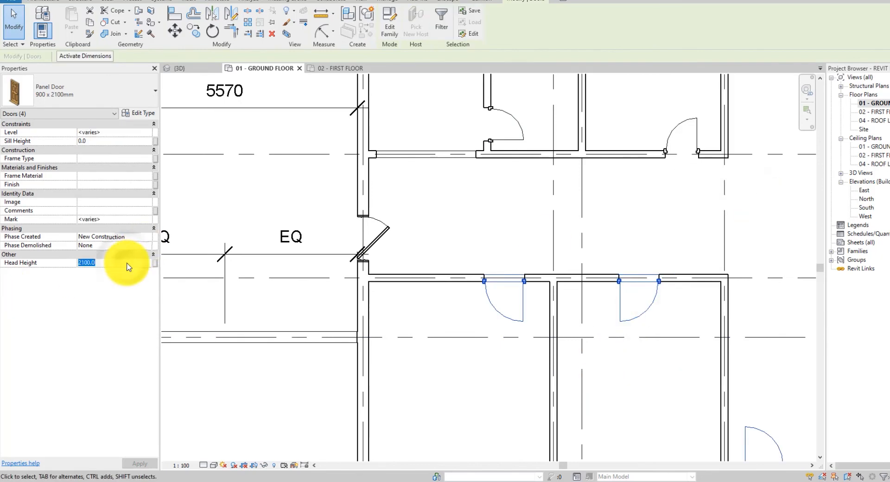
type("2100")
key("Return")
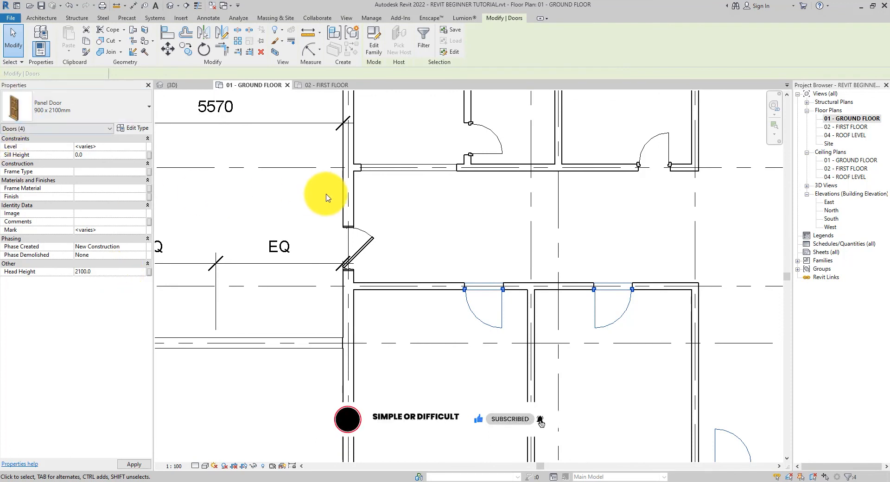
scroll(431, 236, "down", 1)
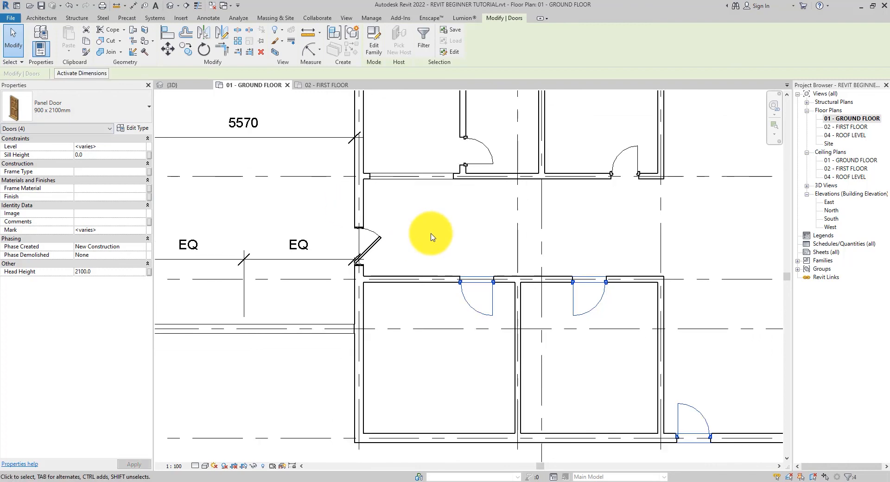
scroll(431, 237, "down", 1)
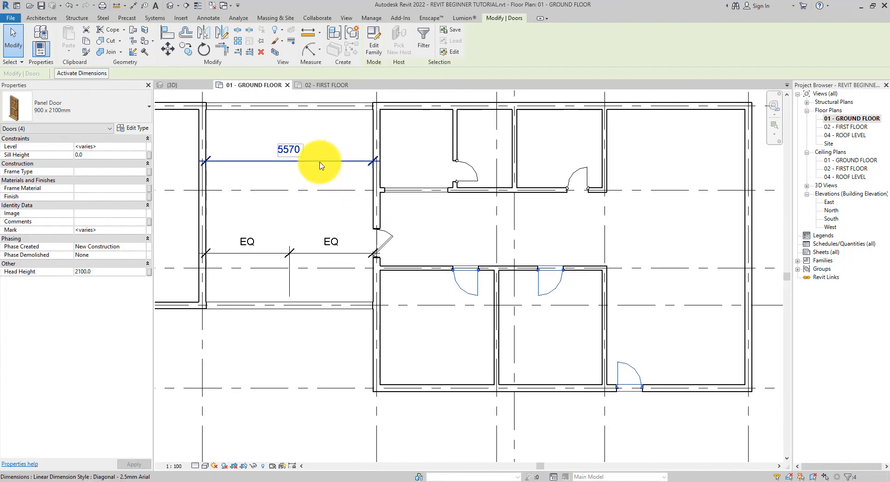